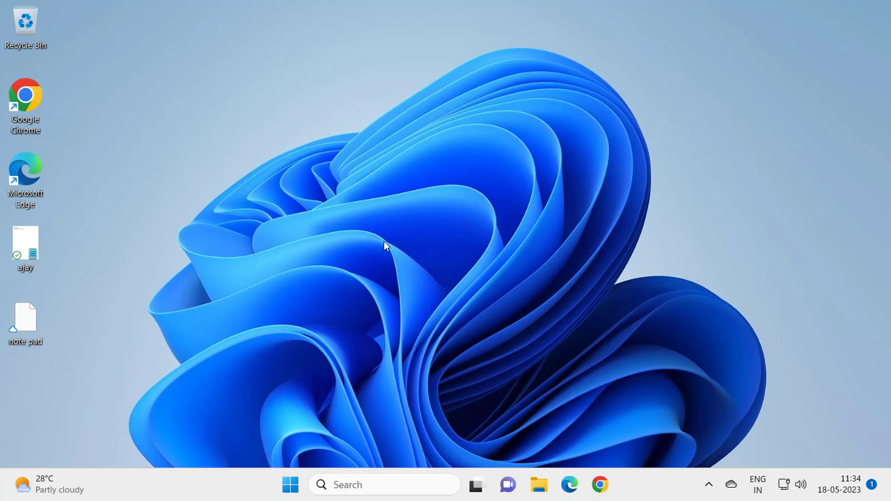
Search Windows for Task Scheduler, open it and maximize its window
click(393, 484)
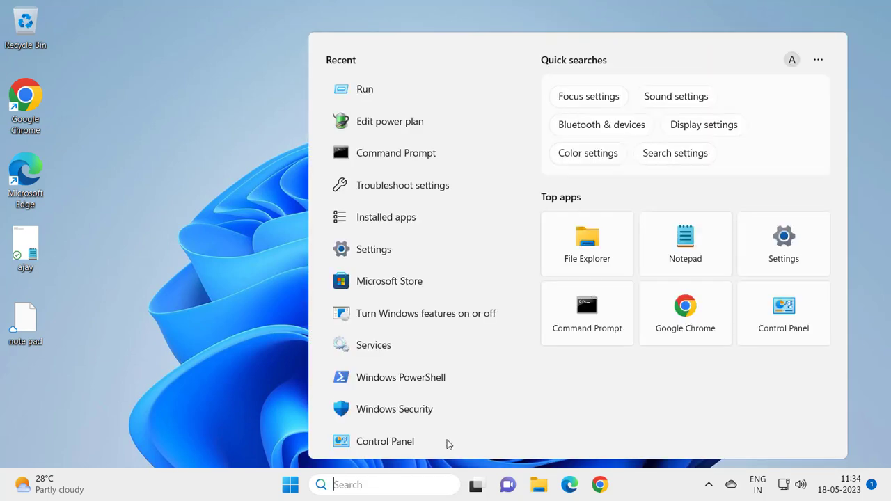
text(task)
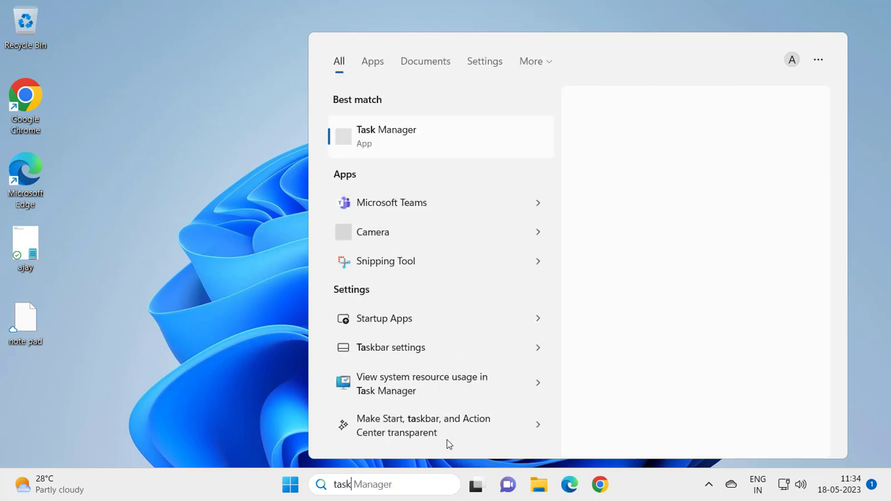
text( s)
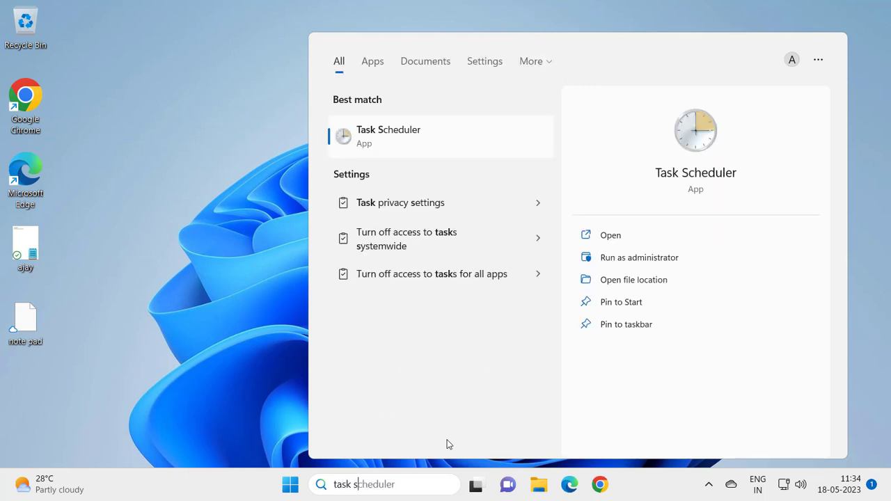
click(460, 145)
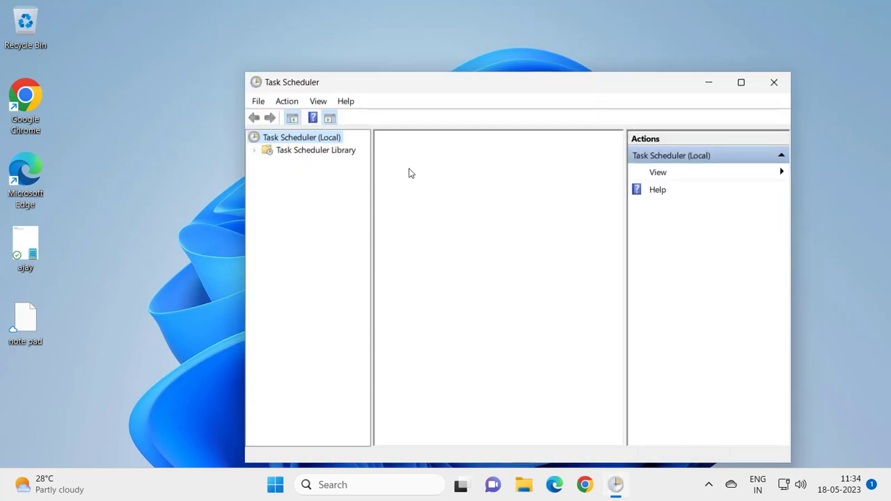
click(740, 82)
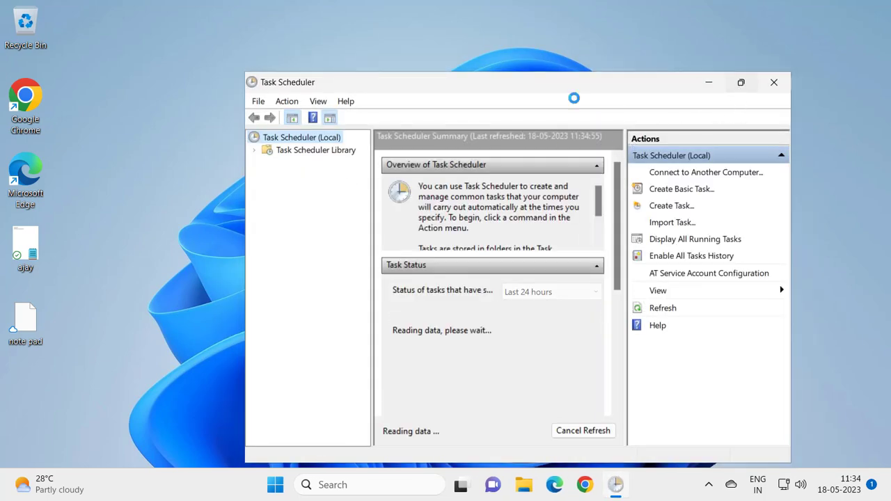
Expand the Task Scheduler Library down through the Microsoft folder to its Windows subfolders
click(77, 78)
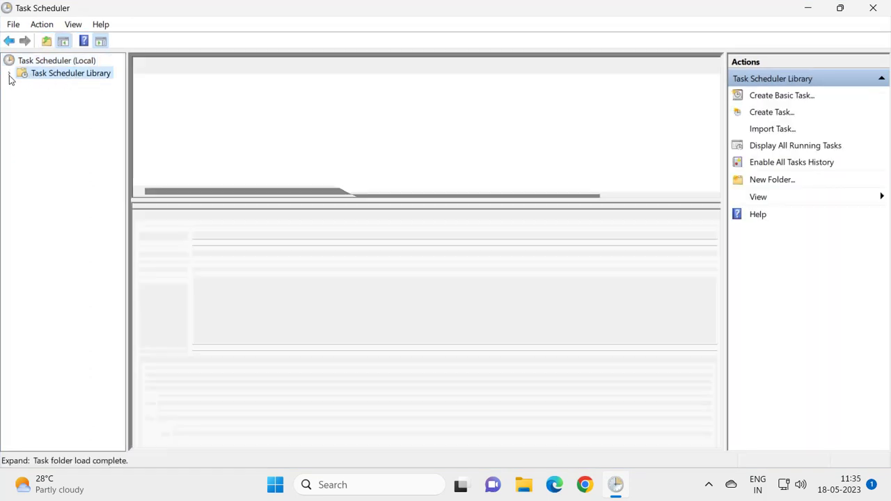
click(10, 75)
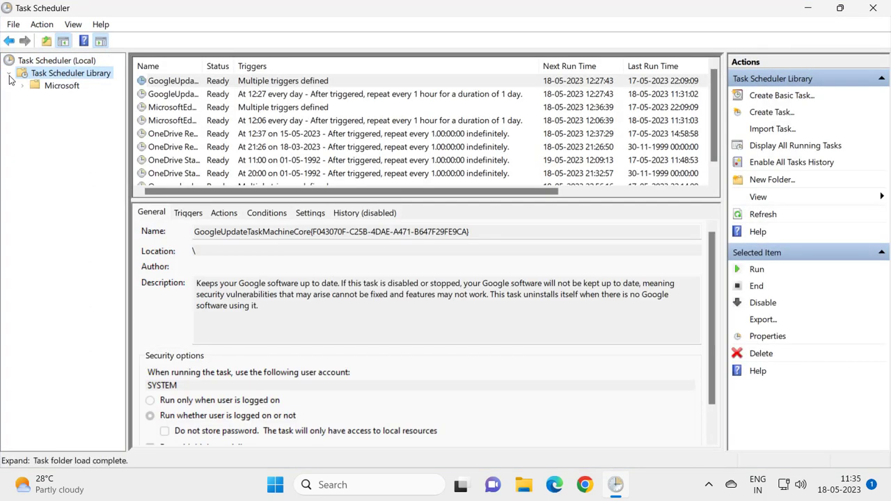
click(30, 90)
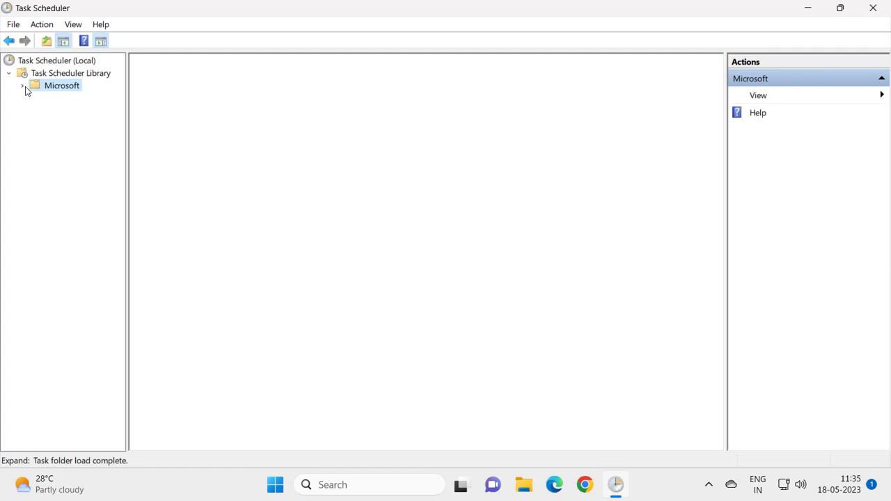
click(24, 87)
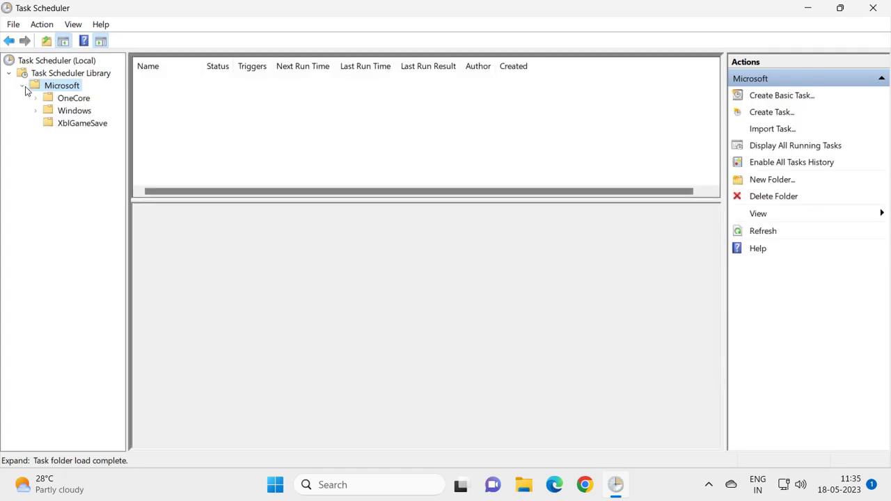
click(72, 112)
click(37, 112)
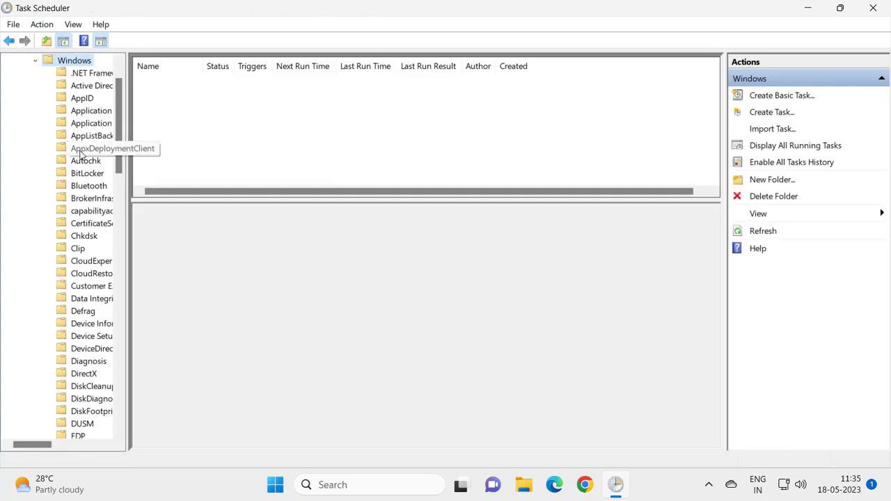
Widen the folder tree and disable the Scheduled Start task in the WindowsUpdate folder
scroll(81, 154, down, 10)
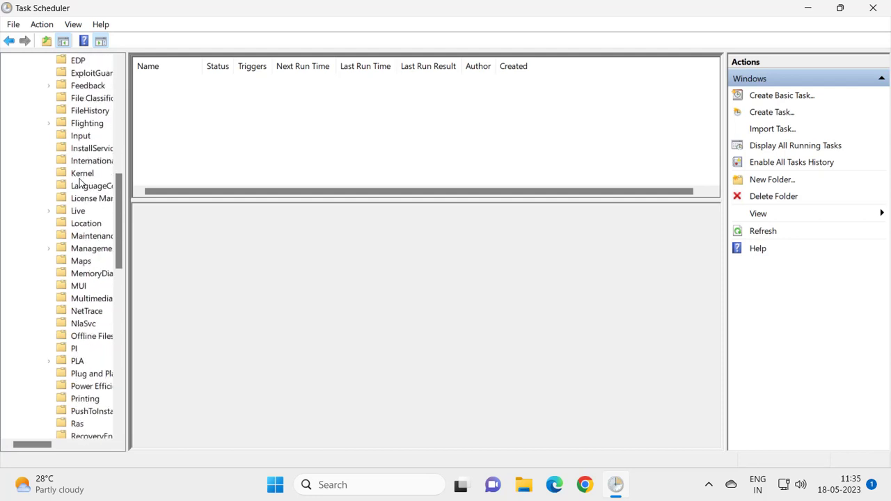
scroll(80, 182, up, 4)
scroll(81, 182, down, 8)
scroll(81, 260, down, 13)
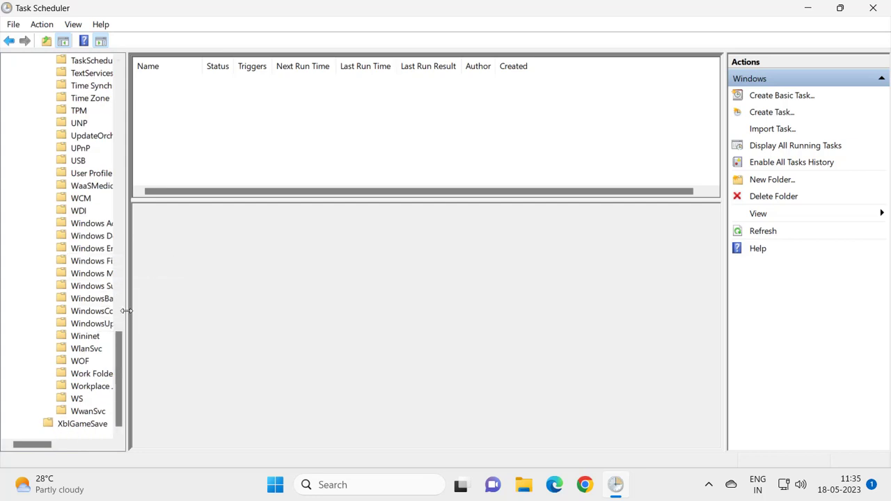
drag(126, 312, 184, 318)
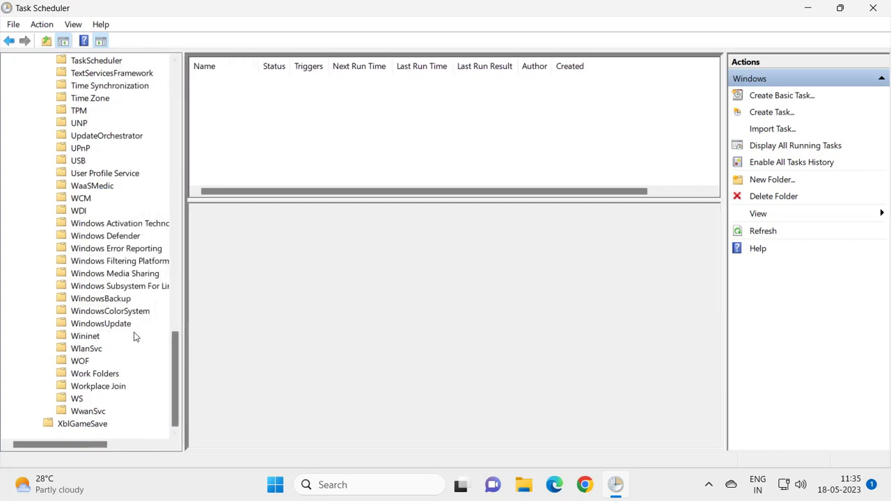
click(98, 325)
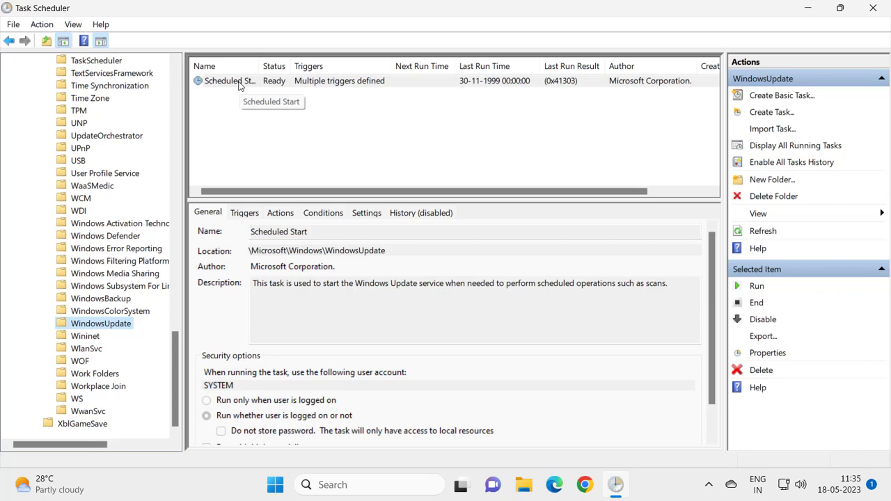
right_click(239, 85)
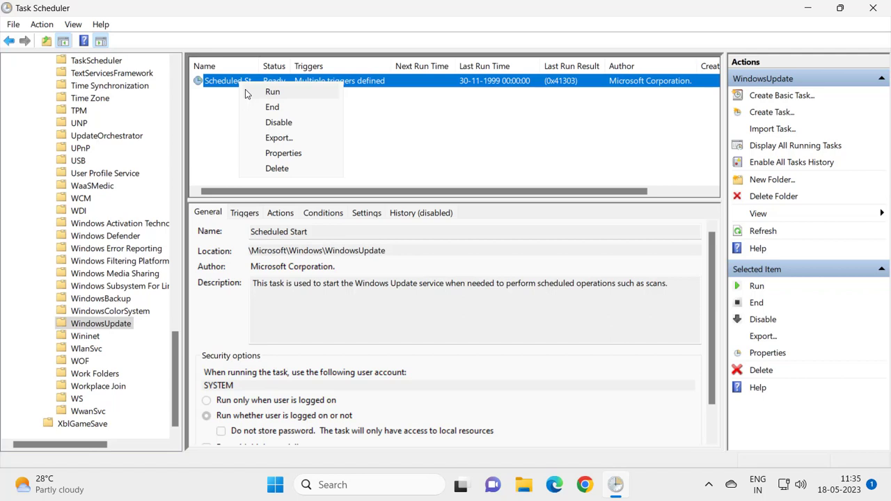
click(272, 122)
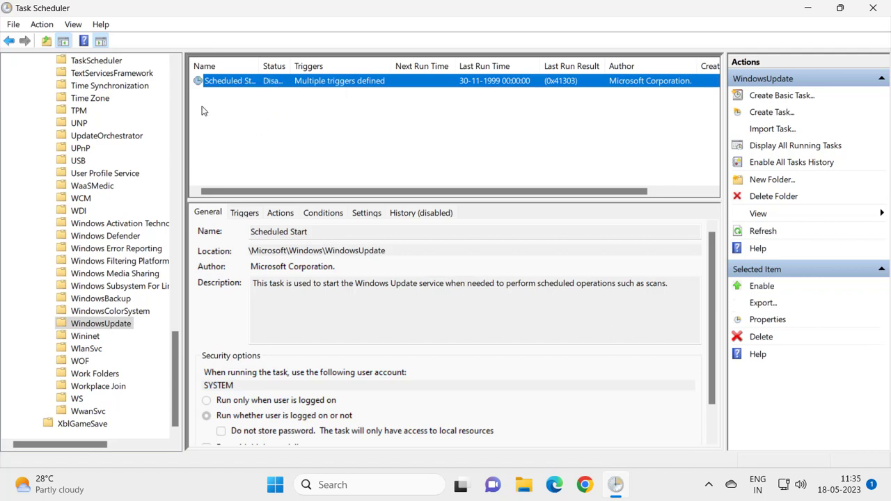
Collapse the Windows, Microsoft and Task Scheduler Library folders and close Task Scheduler
scroll(69, 284, up, 20)
scroll(70, 283, up, 6)
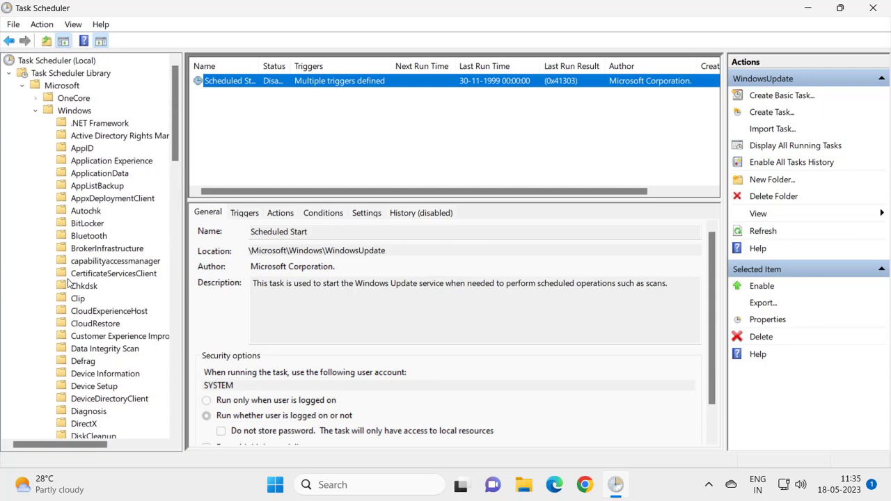
click(35, 111)
click(22, 85)
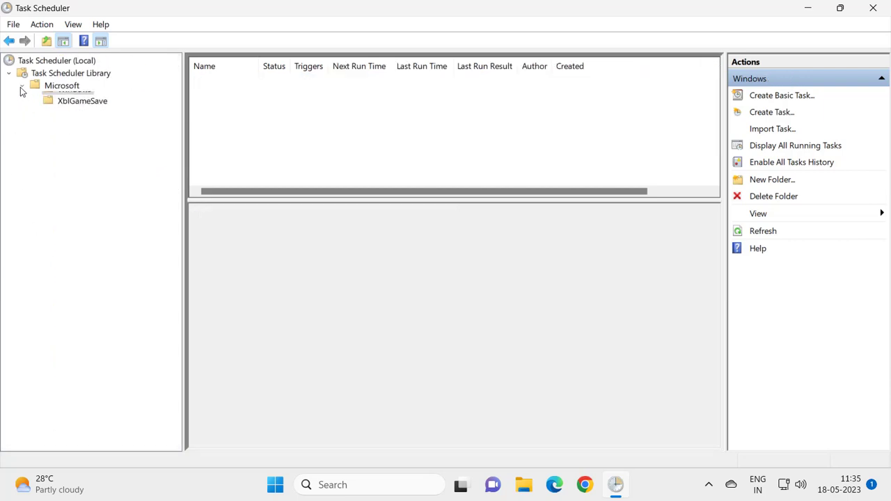
click(9, 73)
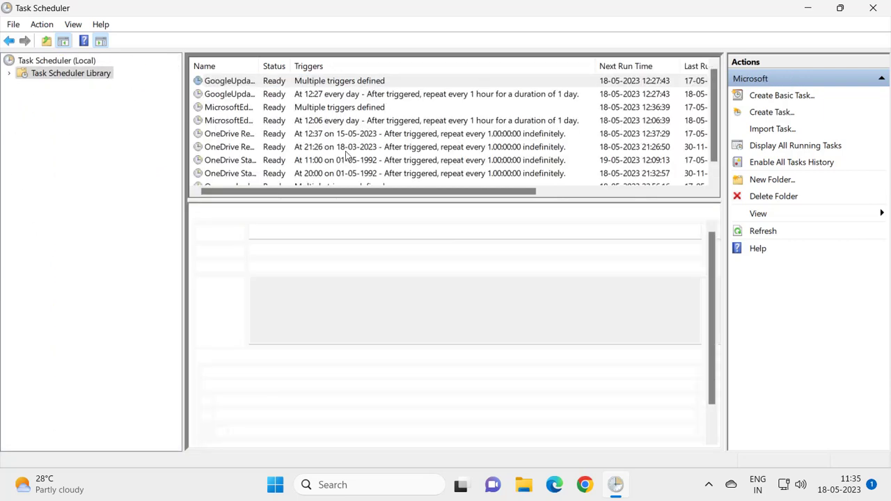
click(870, 6)
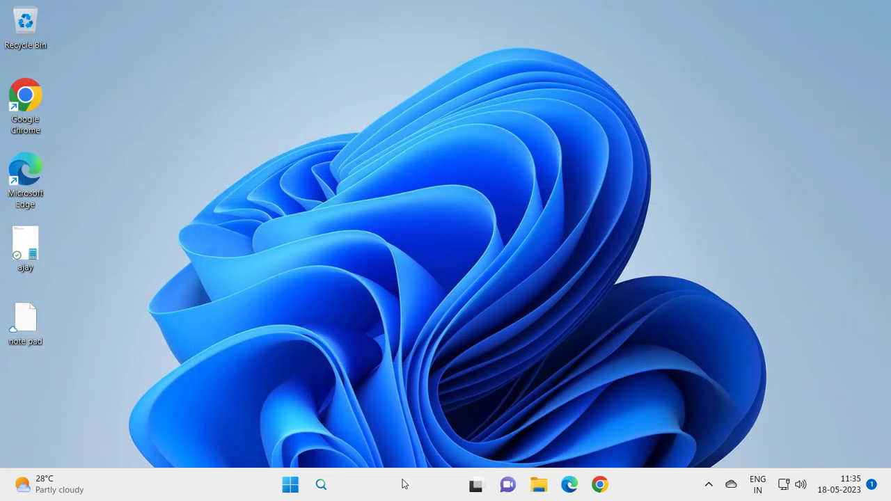
Search Windows for the Services app and open it
click(403, 484)
text(s)
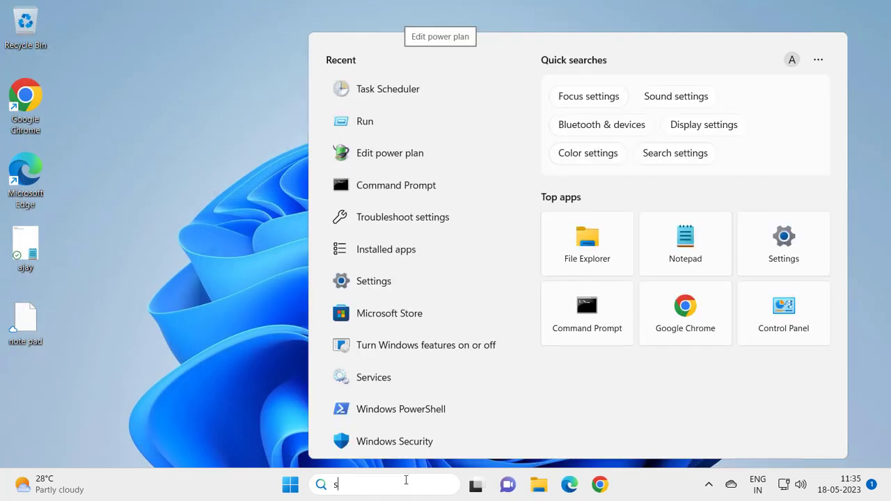
text(ev)
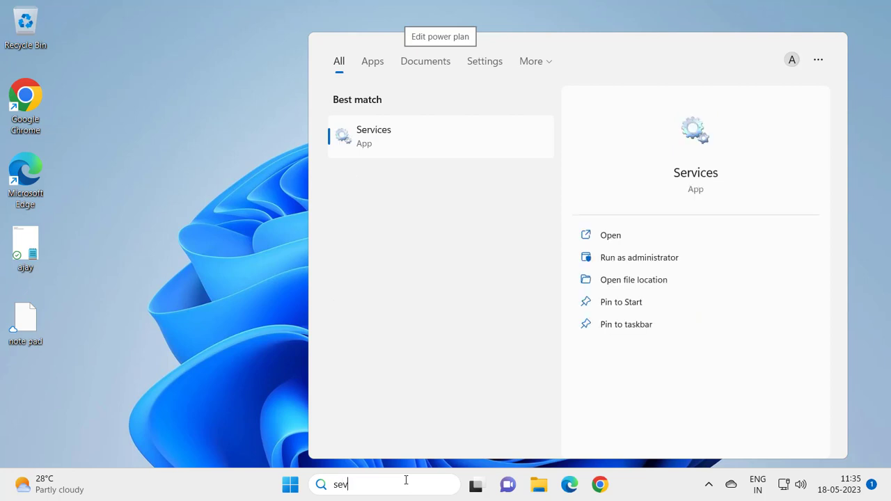
click(607, 237)
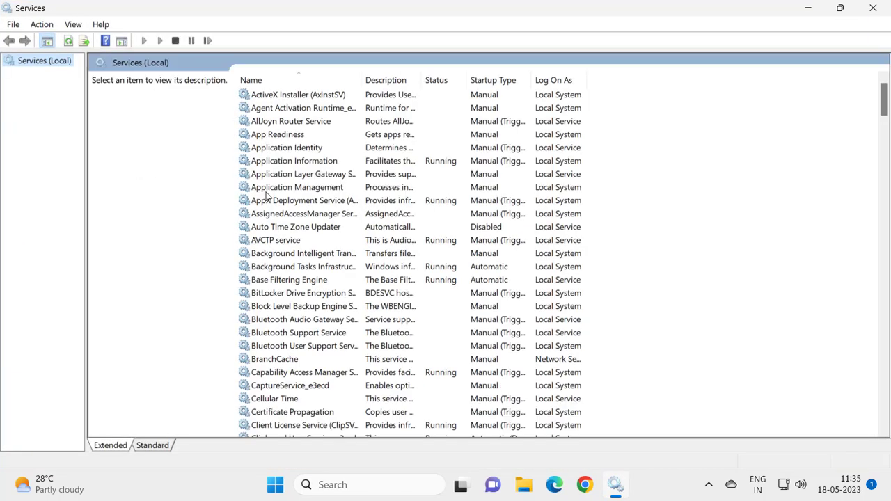
Find and select the Windows Update service in the list of local services
click(307, 176)
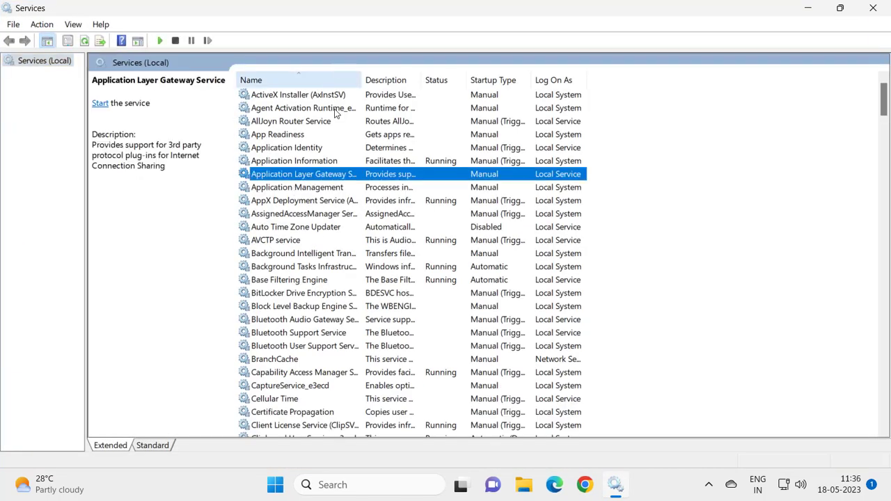
key(w)
key(Down)
key(Down)
key(Down)
key(Down)
key(Down)
key(Down)
key(Down)
key(Down)
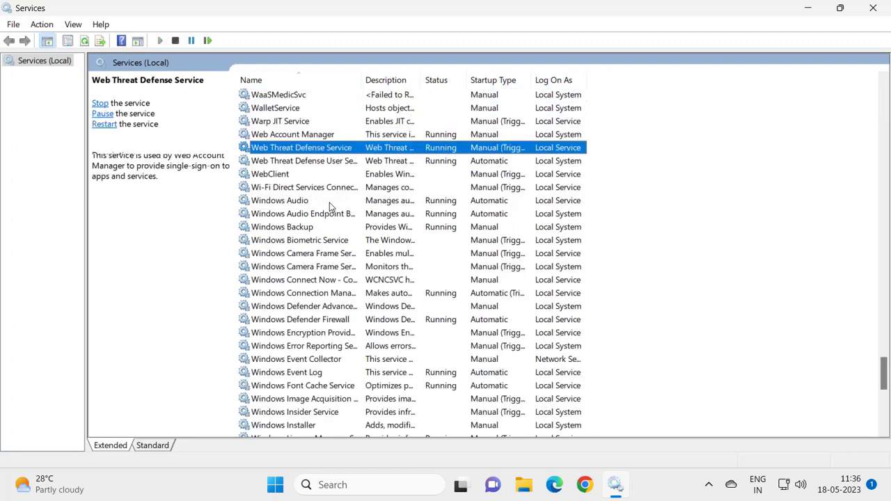
key(Down)
key(Down)
key(Down)
key(Down)
key(Down)
key(Down)
scroll(313, 251, down, 3)
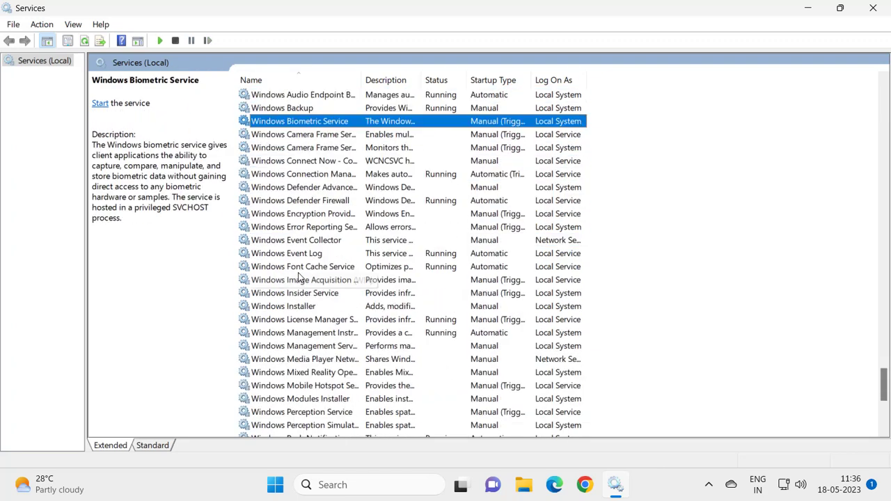
key(Down)
key(Down)
key(Down)
key(Down)
key(Down)
key(Down)
key(Down)
key(Down)
key(Down)
key(Down)
key(Down)
key(Down)
key(Down)
key(Down)
key(Down)
key(Down)
key(Down)
key(Down)
key(Down)
key(Down)
scroll(348, 309, down, 7)
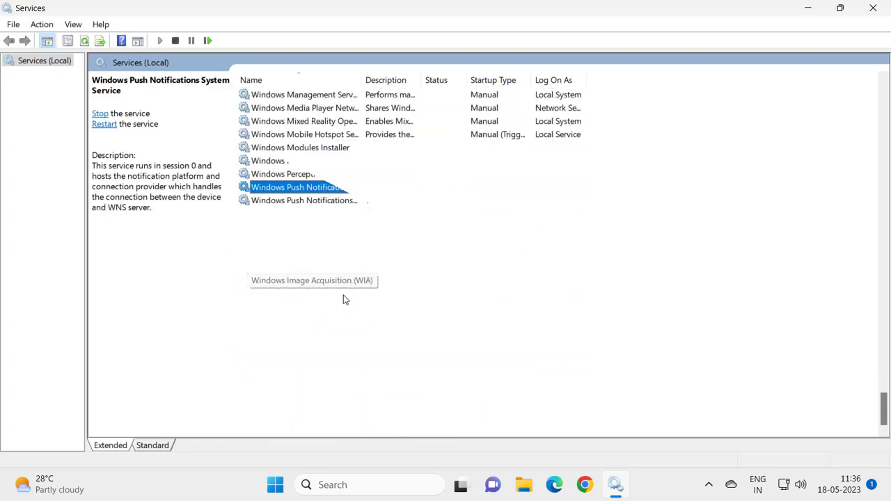
key(Down)
key(Down)
key(Down)
key(Down)
key(Down)
key(Down)
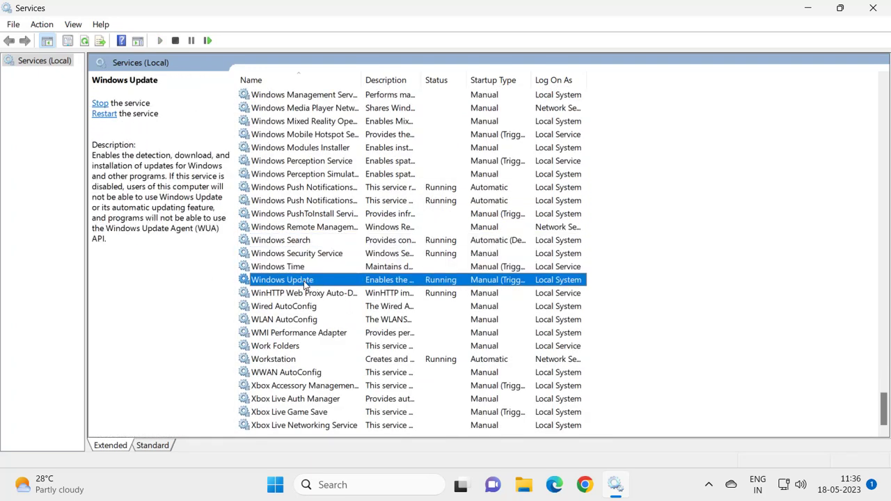
Stop the Windows Update service, set its startup type to Disabled, apply the change and close Services
double_click(305, 284)
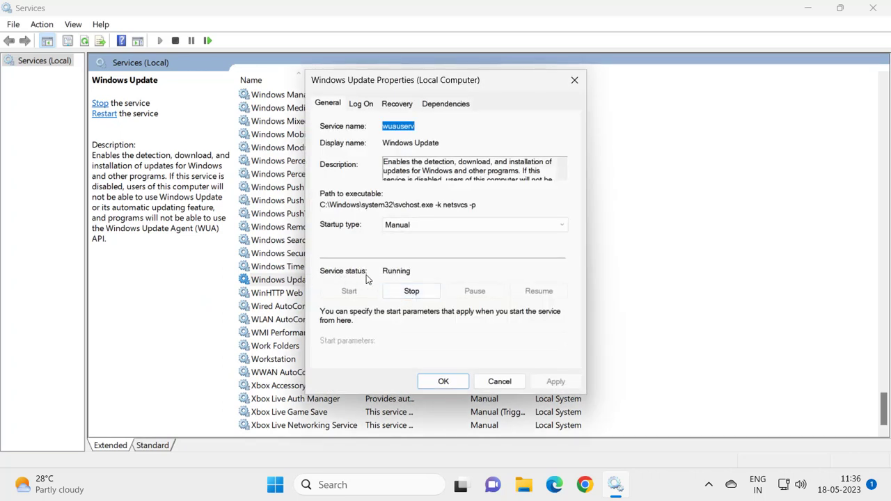
click(412, 292)
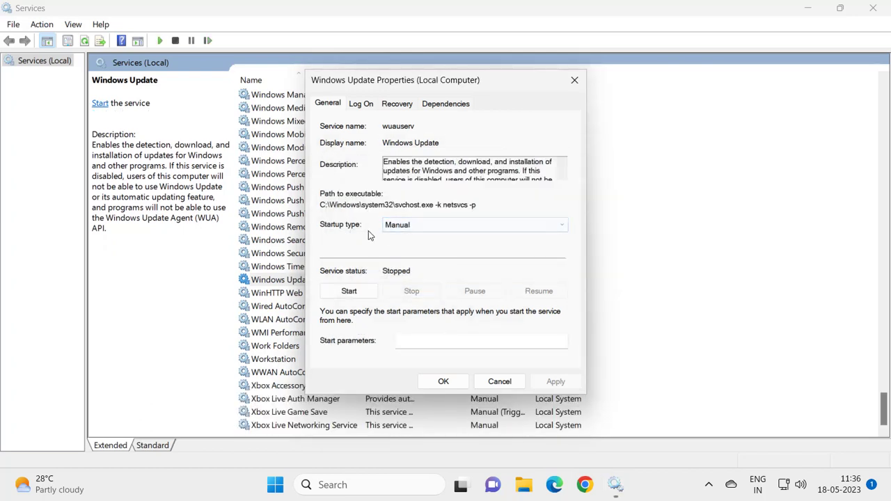
click(416, 230)
click(418, 267)
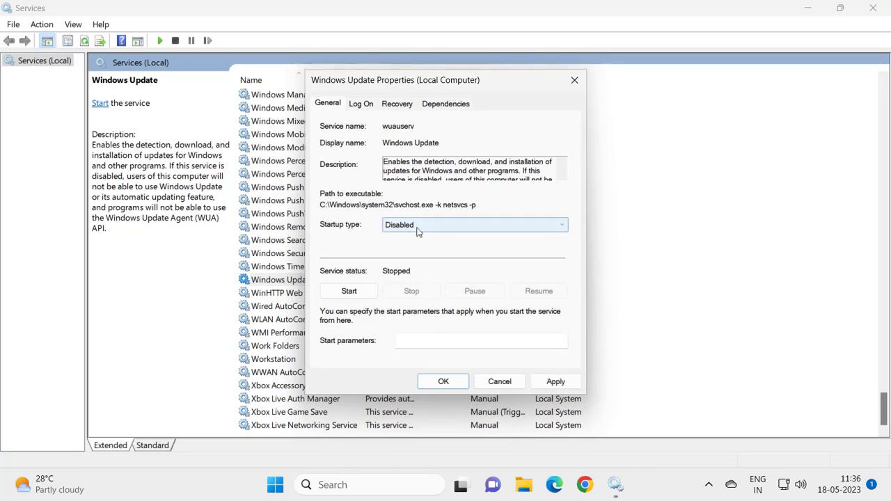
click(556, 381)
click(451, 381)
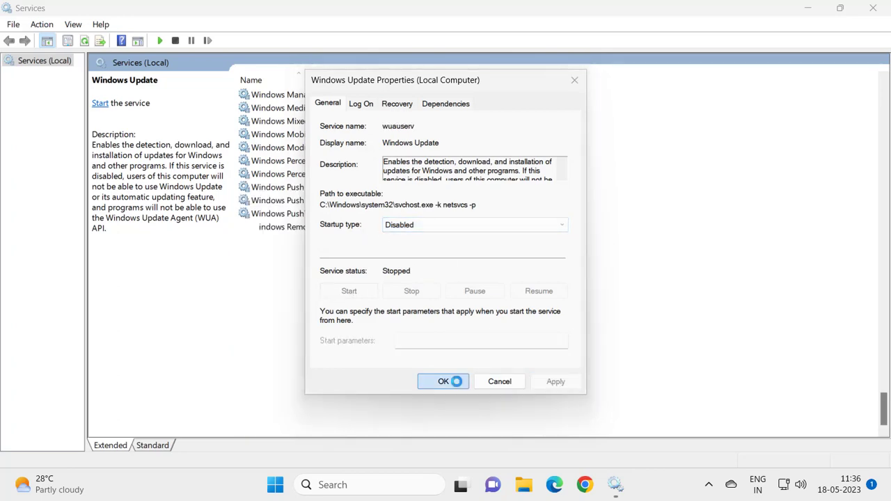
click(873, 8)
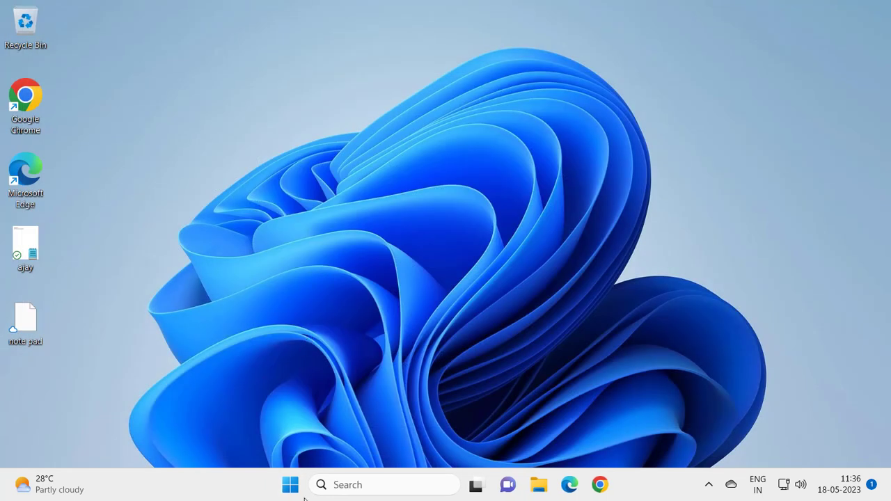
Search Windows for Edit group policy, open the Local Group Policy Editor maximized and widen its console tree
click(355, 485)
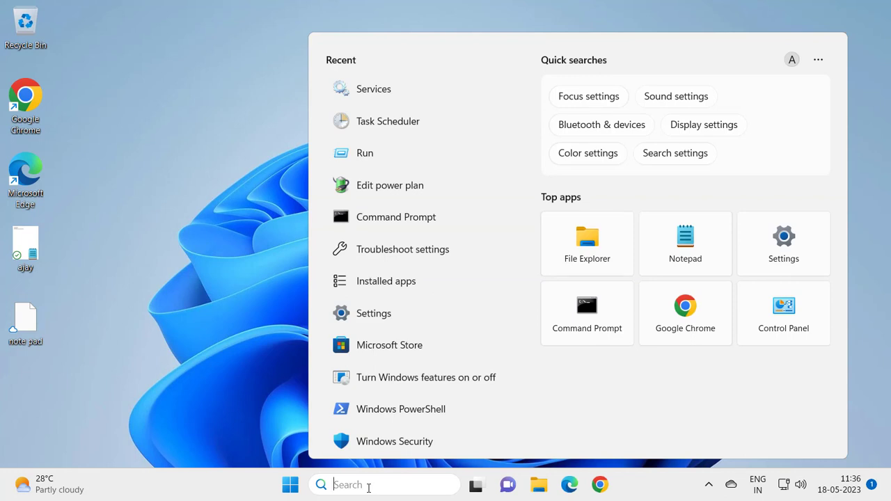
text(edit)
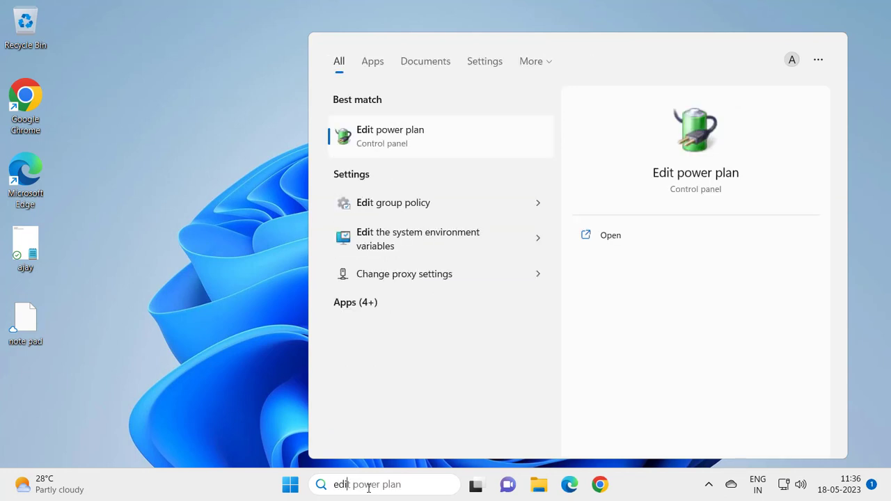
text( grou)
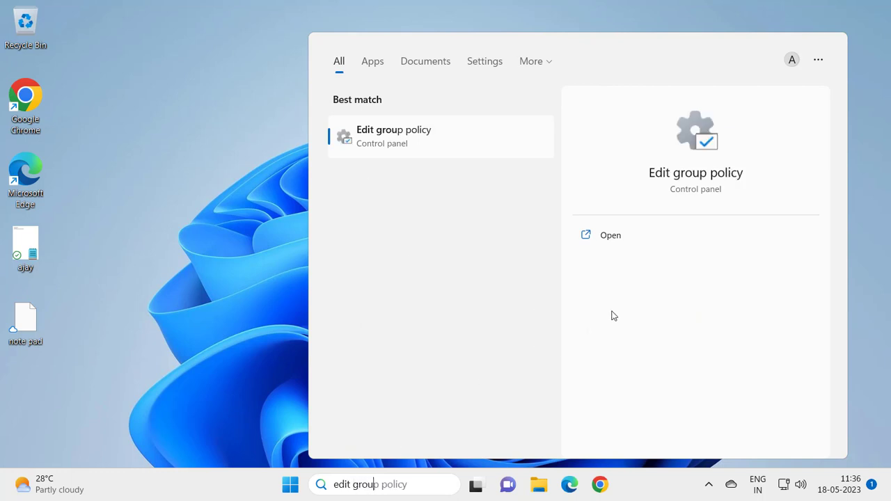
click(618, 239)
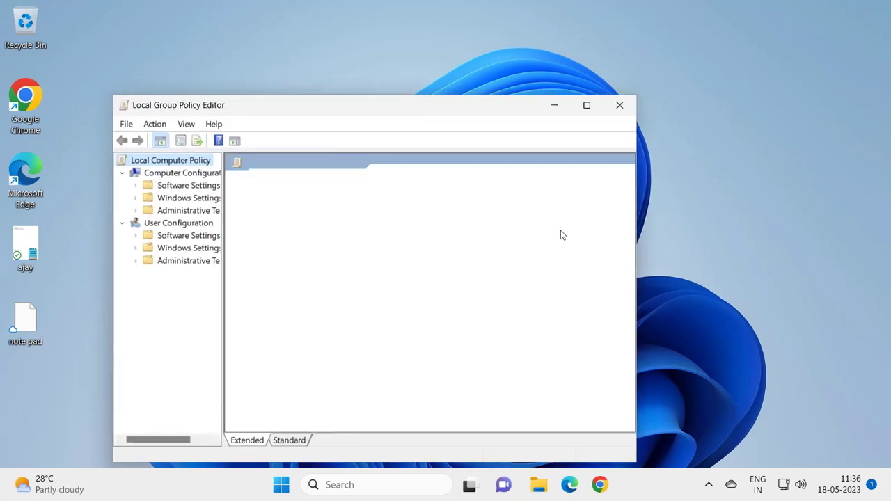
click(586, 106)
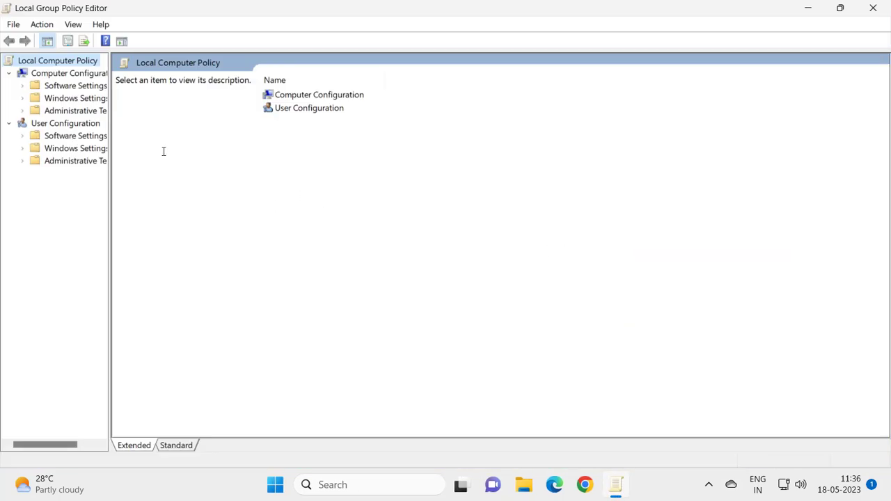
drag(112, 160, 169, 161)
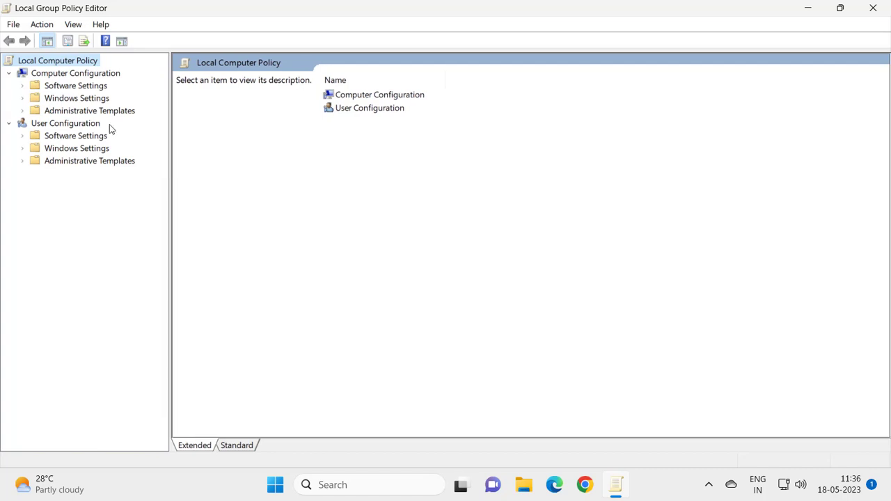
Under Computer Configuration, expand the Administrative Templates folder and its Windows Components folder
click(58, 76)
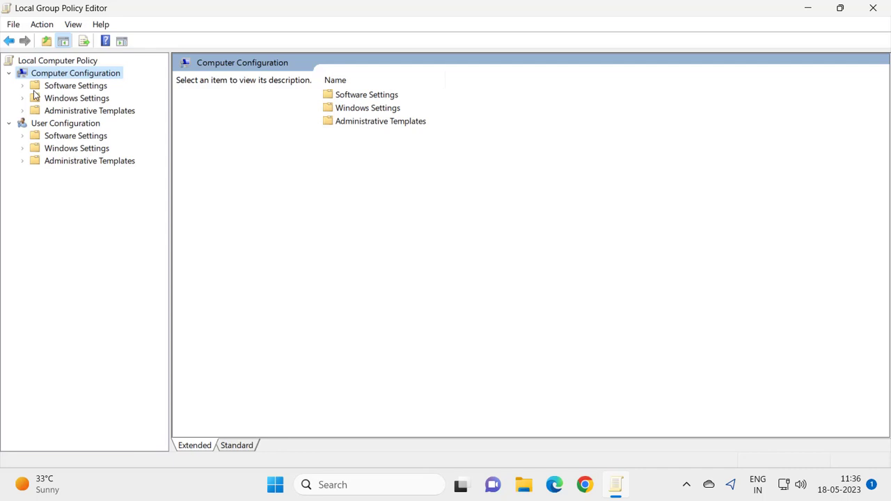
click(68, 114)
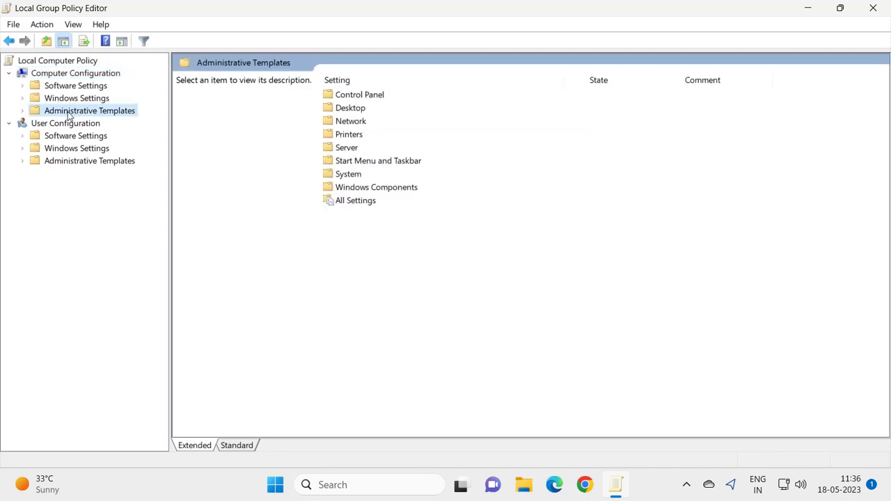
click(23, 111)
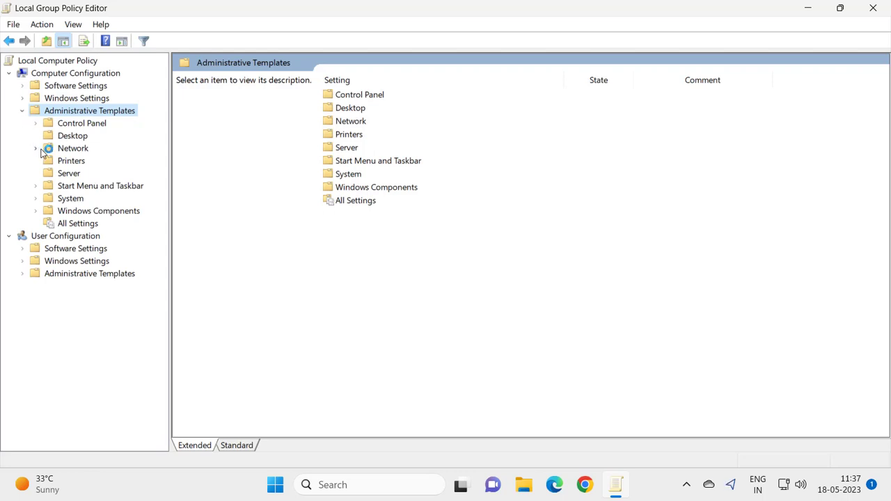
click(94, 210)
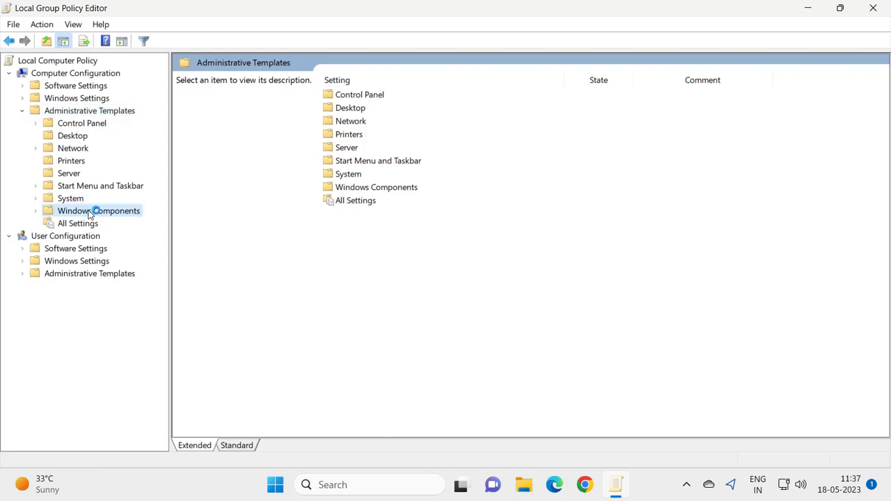
click(37, 211)
Find and expand the Windows Update folder within Windows Components, then open its Manage end user experience folder
click(82, 185)
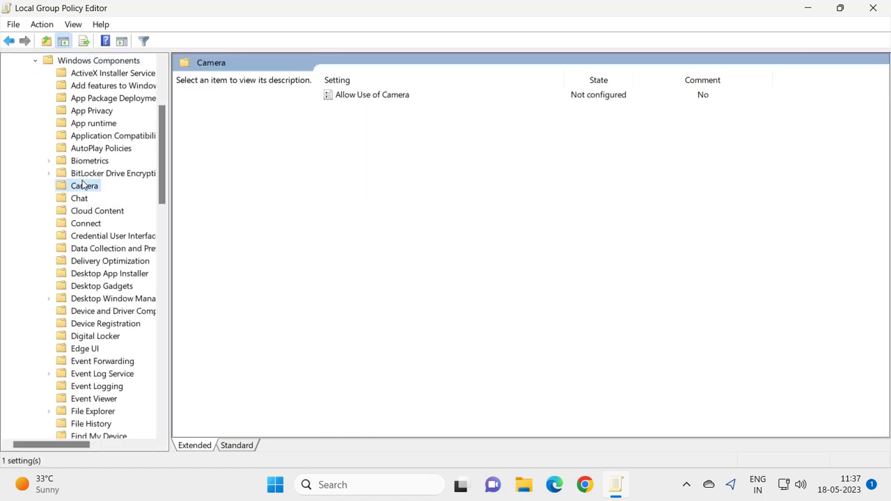
scroll(82, 112, up, 1)
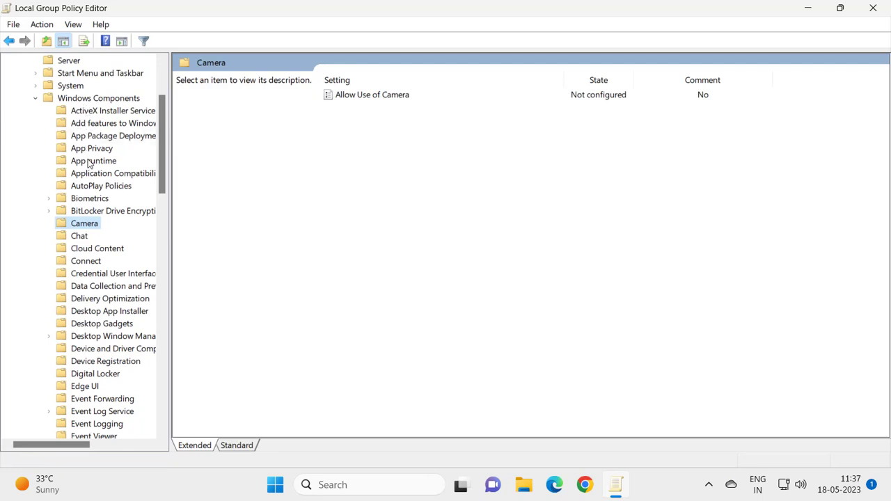
key(w)
key(w)
key(w)
key(w)
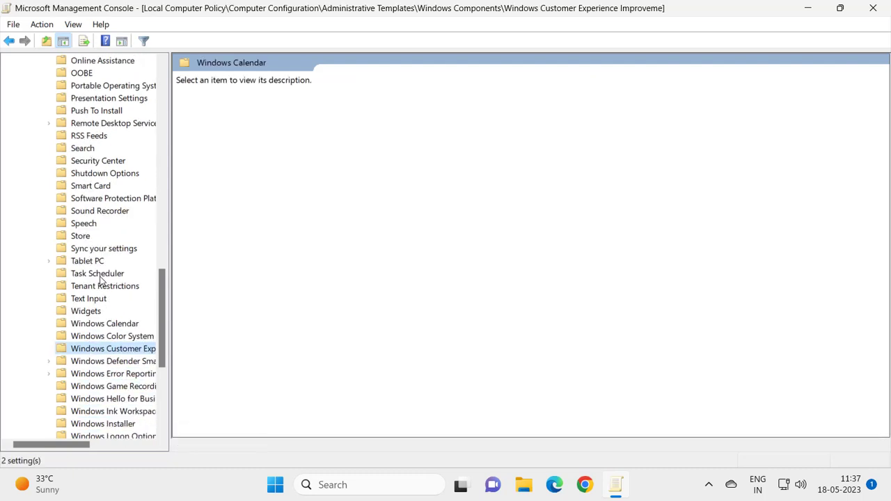
scroll(105, 234, down, 2)
scroll(104, 235, down, 3)
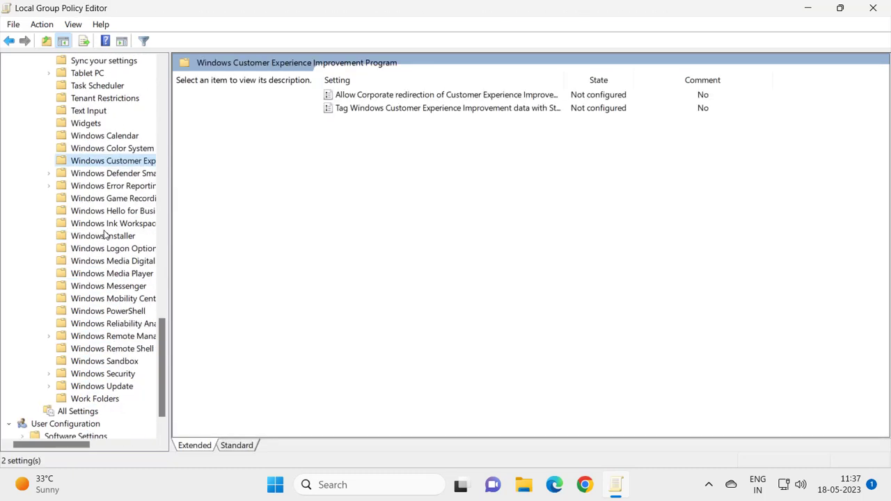
key(w)
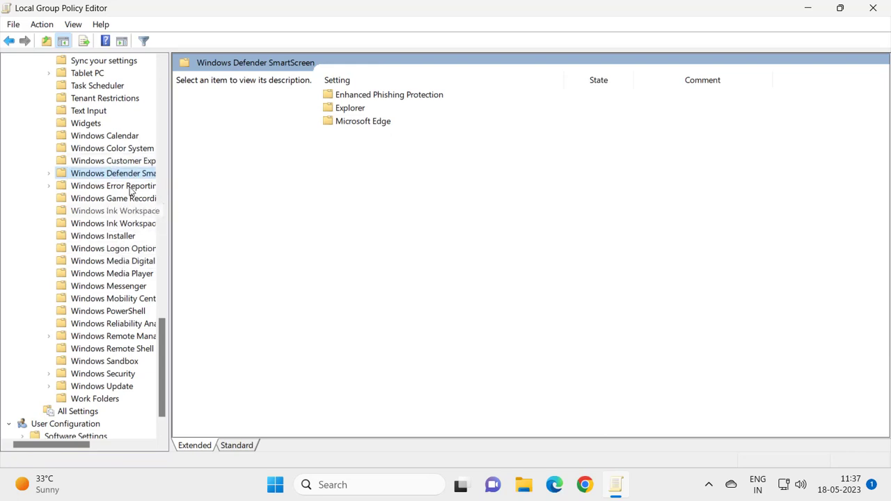
click(120, 387)
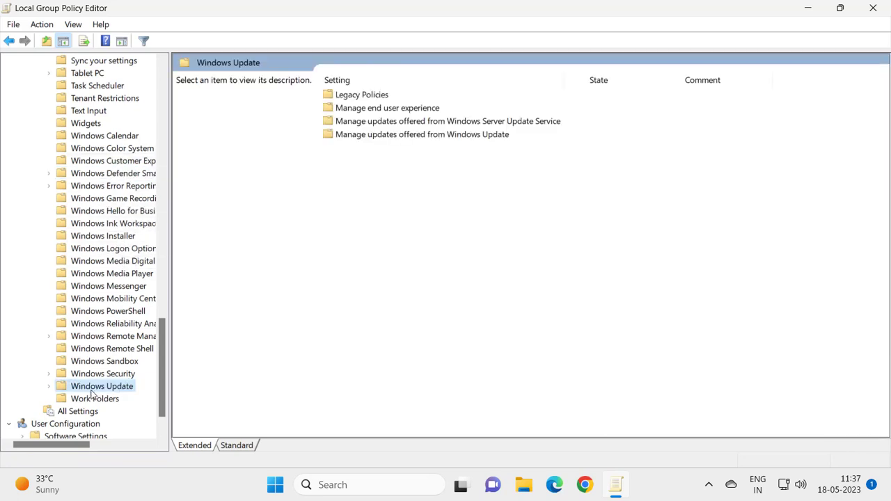
click(48, 387)
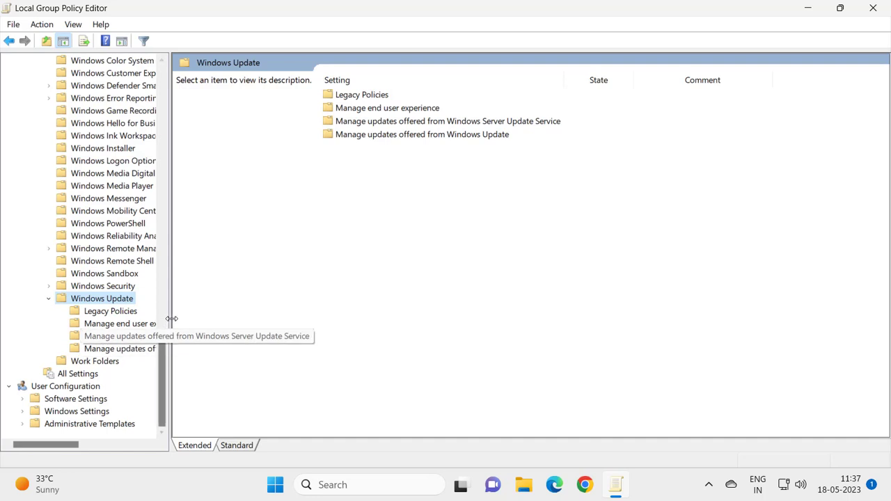
drag(167, 322, 232, 323)
click(145, 325)
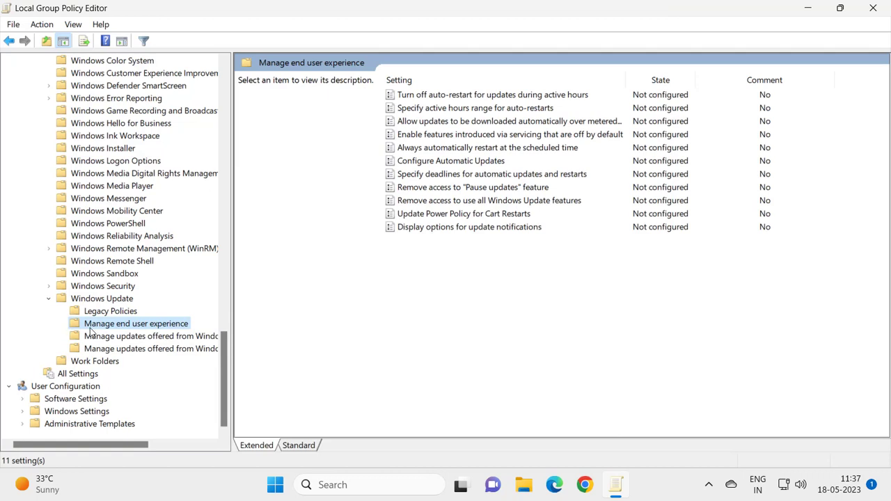
Set the Configure Automatic Updates policy to Disabled, apply the change and close the Local Group Policy Editor
click(438, 166)
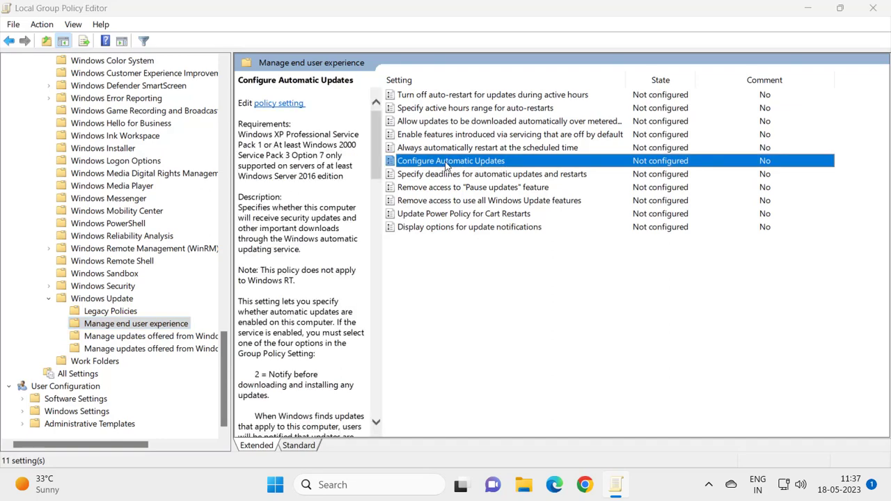
double_click(446, 166)
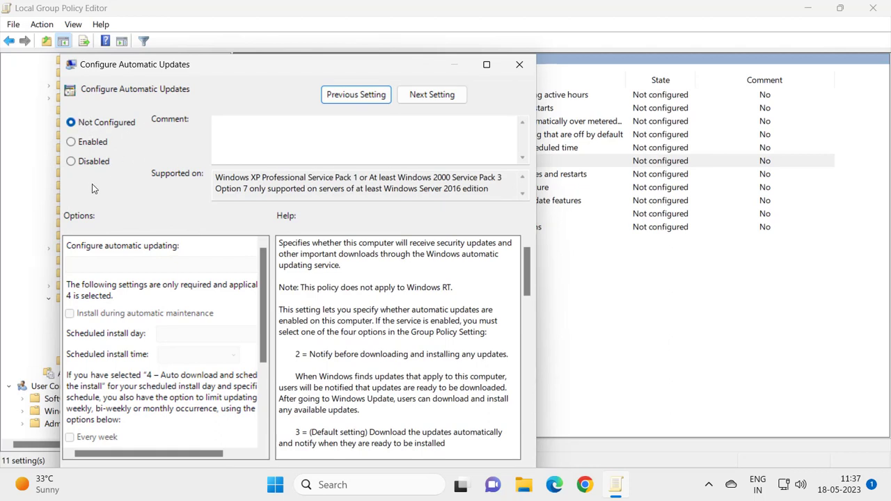
click(71, 165)
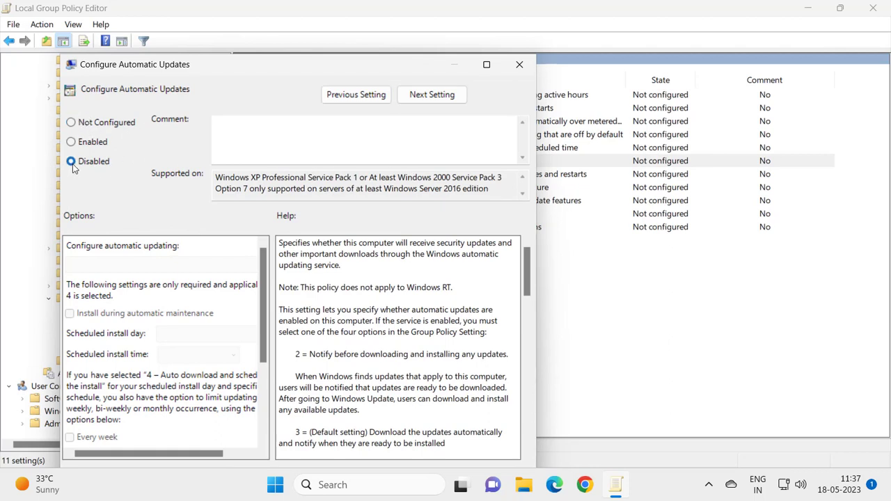
scroll(376, 320, down, 6)
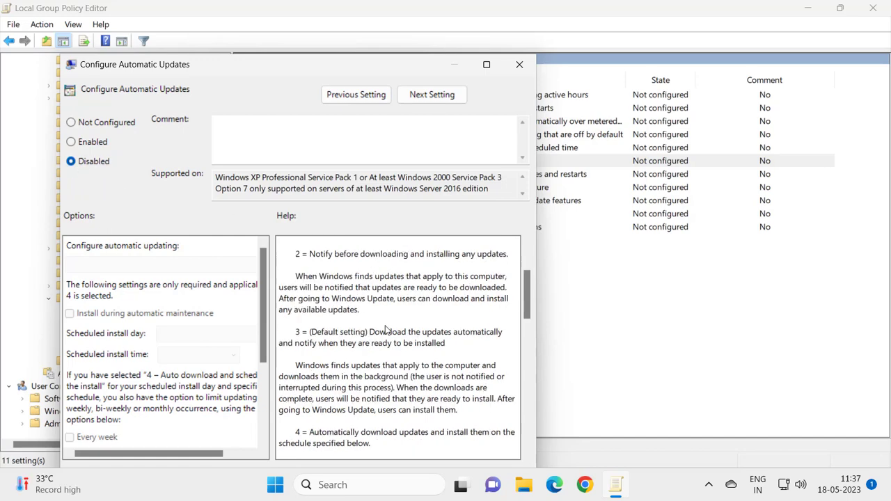
scroll(446, 245, down, 2)
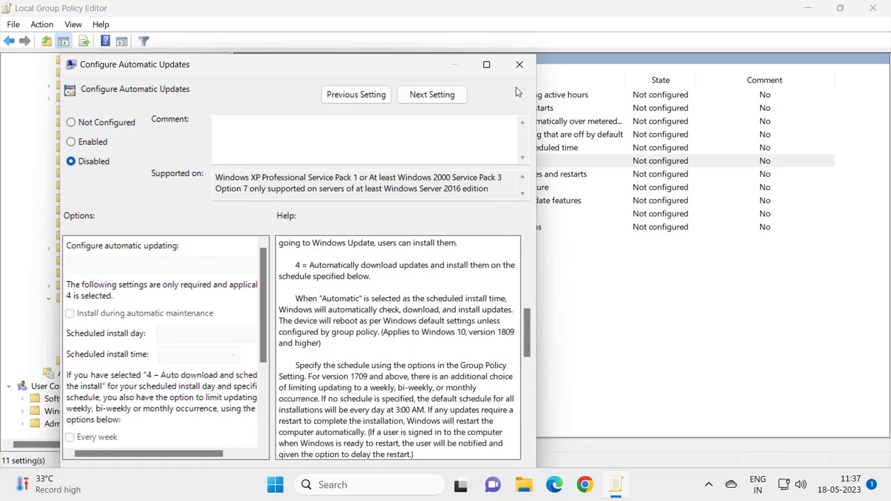
drag(402, 66, 406, 15)
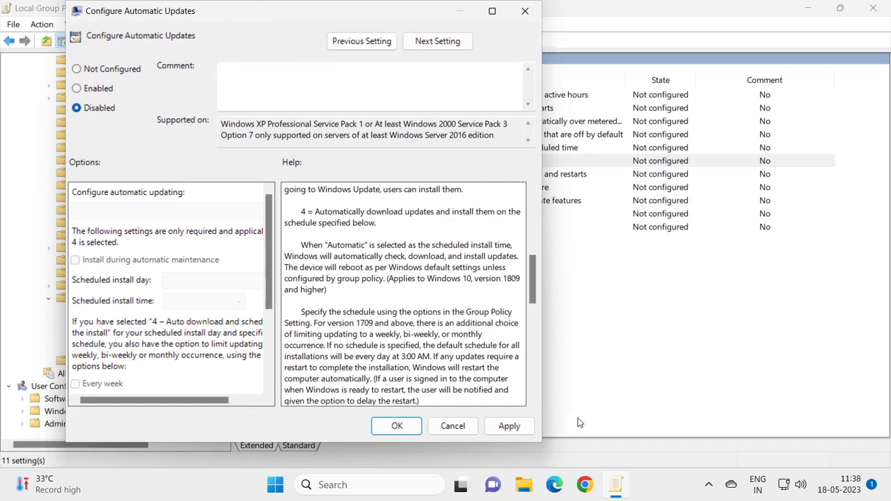
click(521, 427)
click(397, 428)
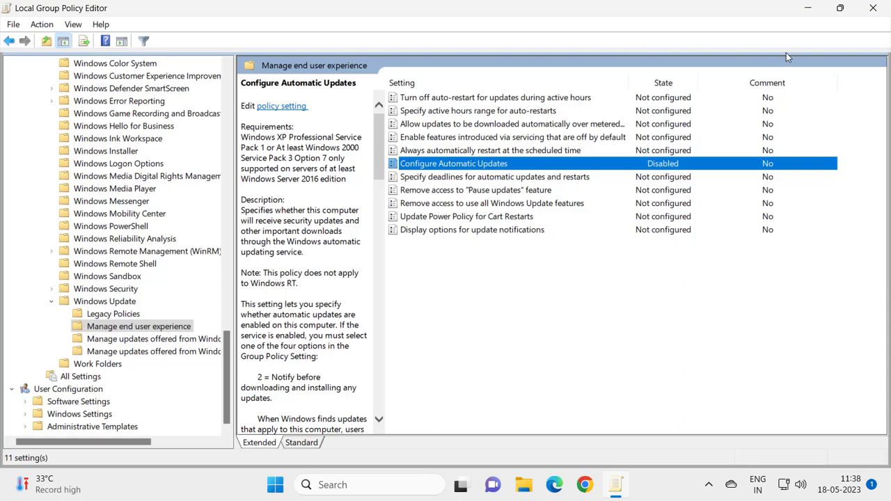
click(873, 7)
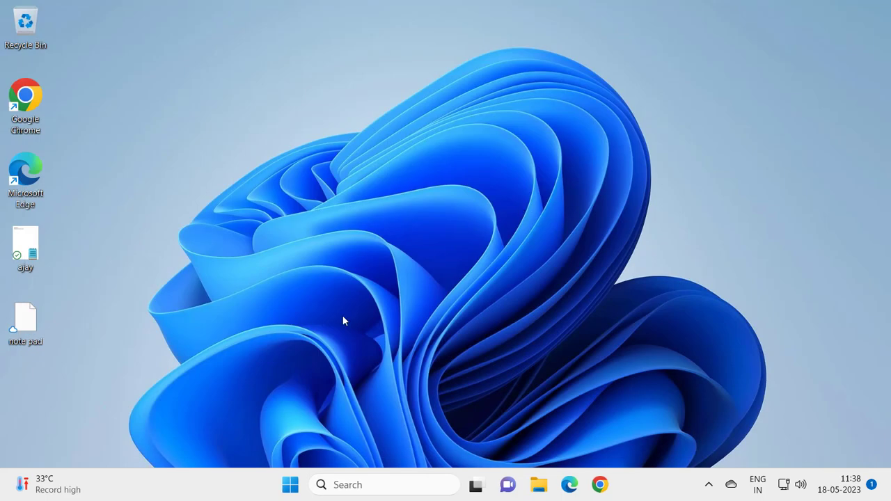
Search Windows for regedit, open the Registry Editor and allow it to make changes to the device
click(353, 483)
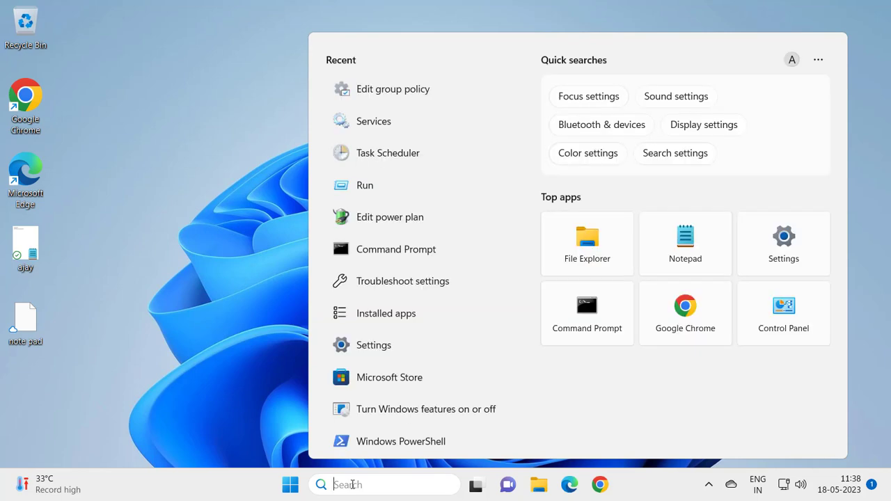
text(regedi)
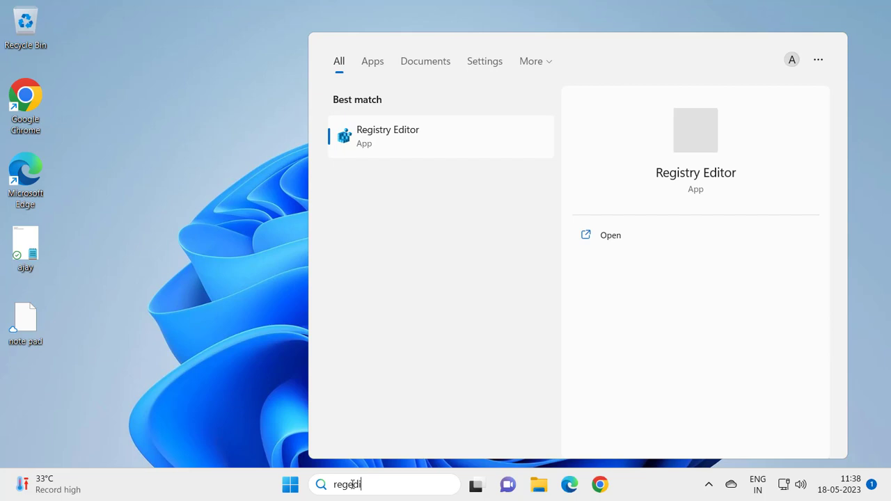
text(t)
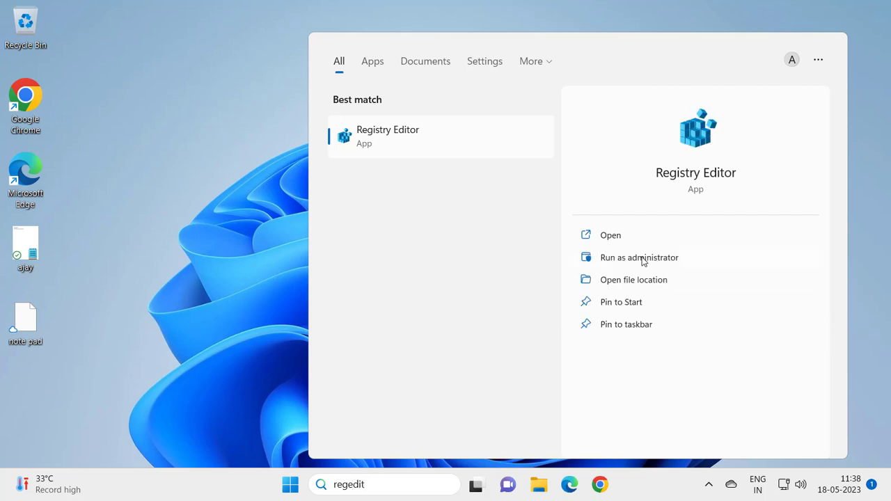
click(630, 240)
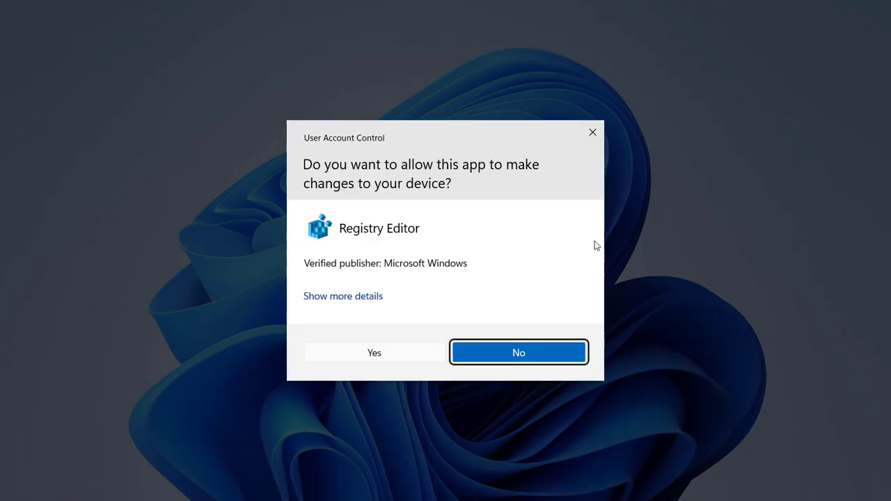
click(422, 353)
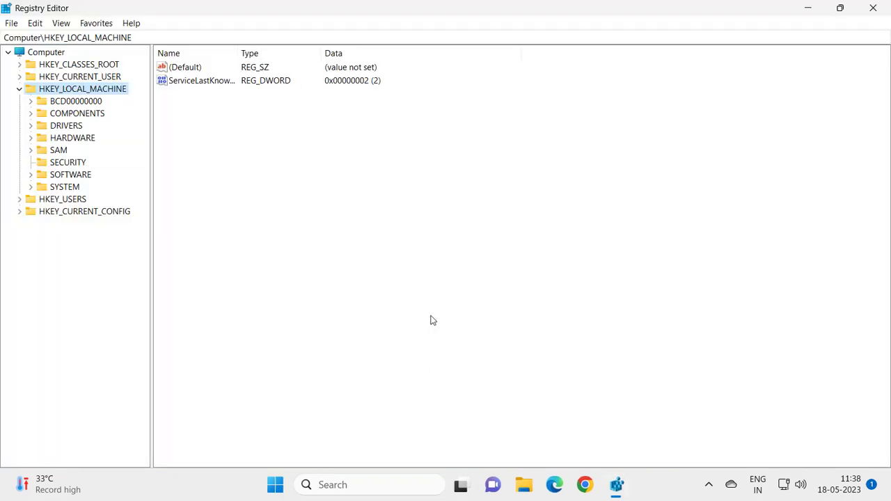
Under HKEY_LOCAL_MACHINE, expand the SOFTWARE key and its Microsoft subkey in the registry tree
click(20, 89)
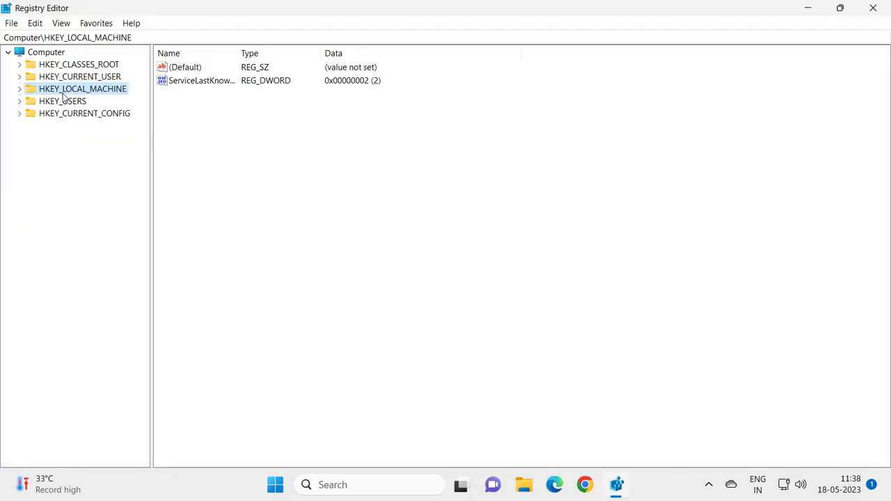
click(20, 90)
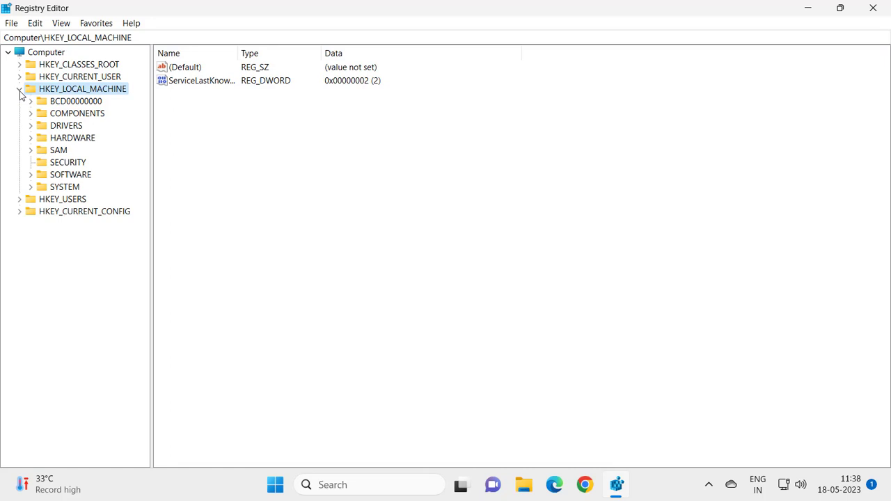
click(42, 176)
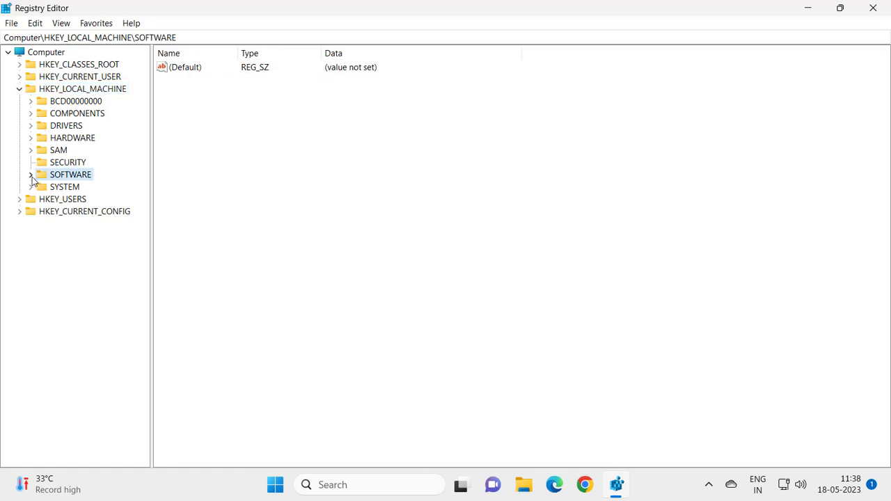
click(31, 175)
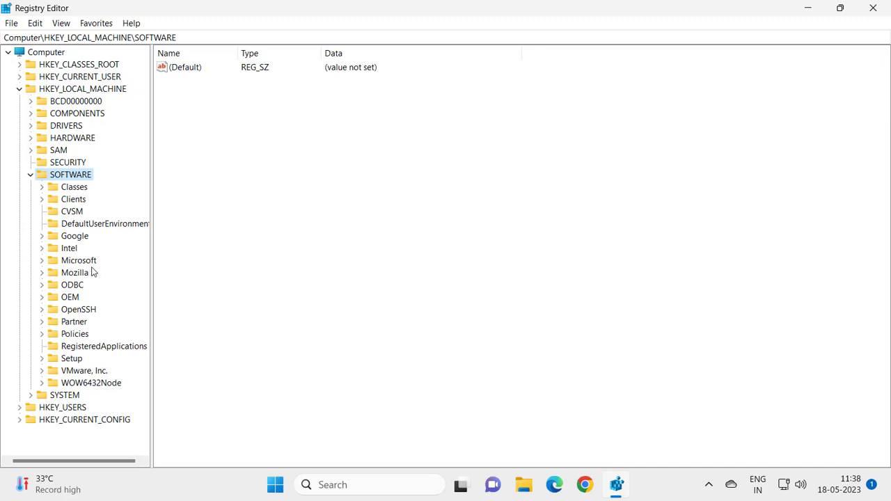
click(66, 263)
click(44, 263)
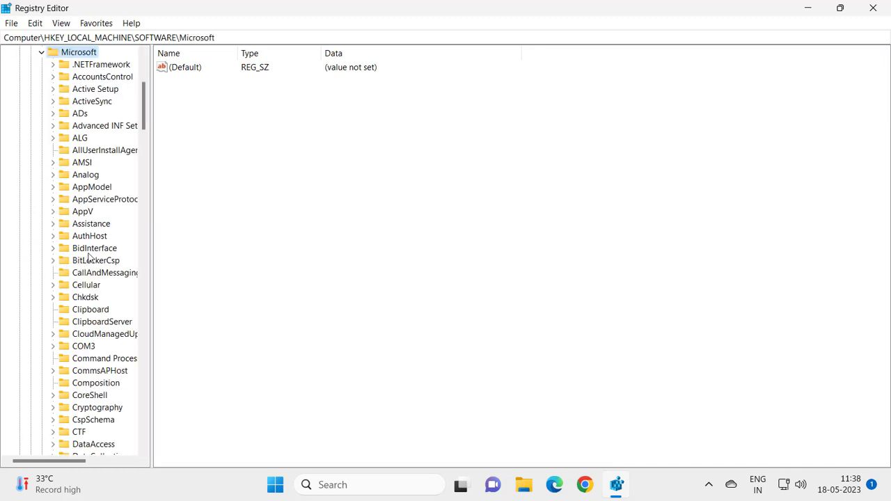
Find the Windows key within Microsoft, widen the key tree so full names fit, and expand the Windows key
click(89, 152)
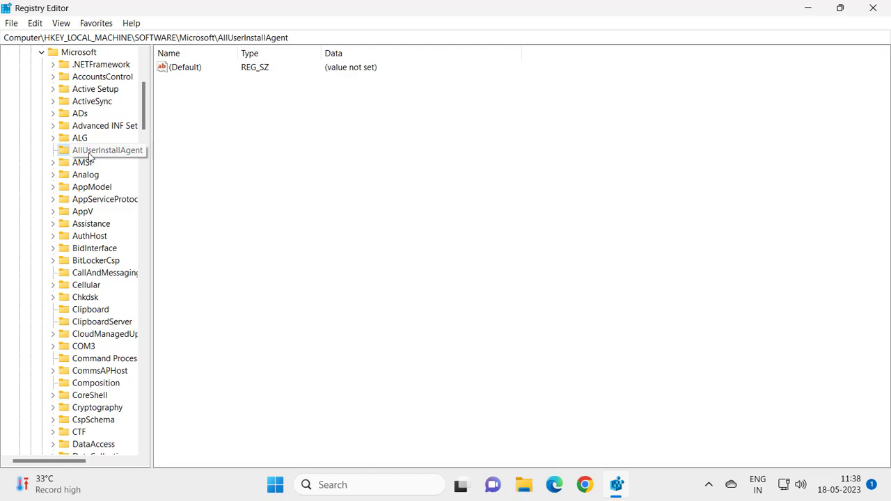
key(w)
key(w)
key(w)
key(w)
key(w)
key(w)
key(w)
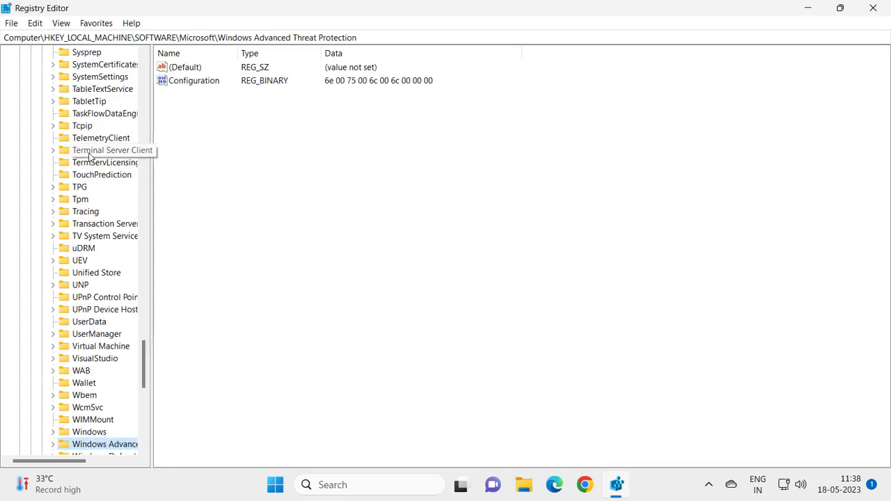
key(w)
key(w)
scroll(137, 193, down, 1)
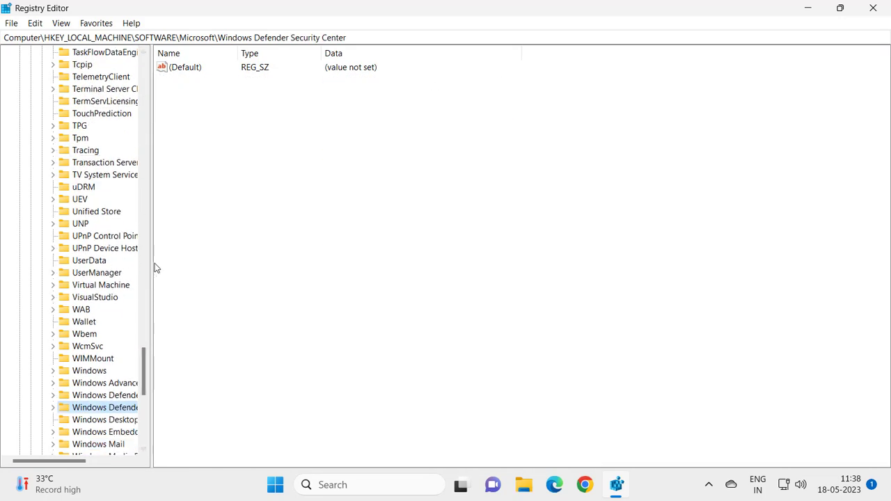
drag(152, 268, 218, 271)
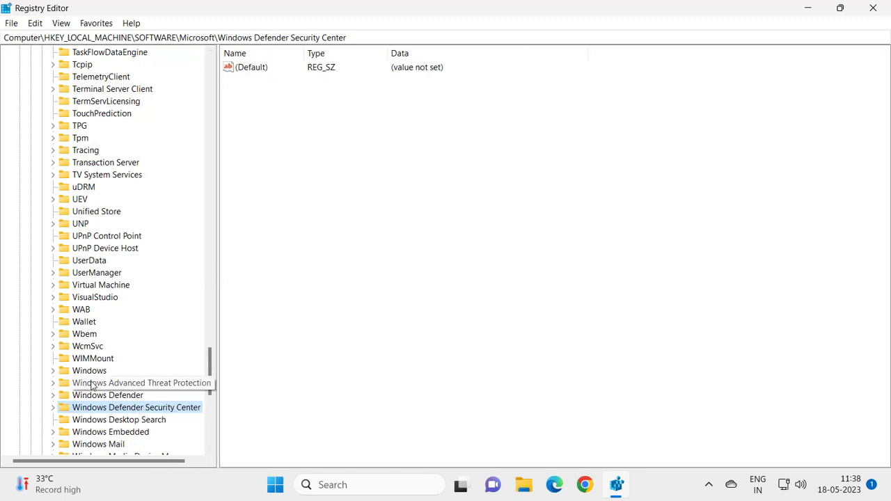
click(95, 371)
click(53, 371)
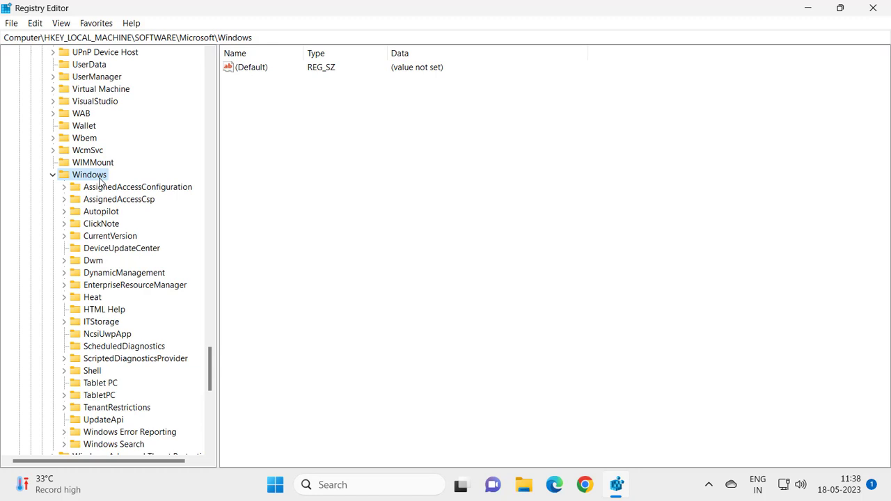
Create a new key named WindowsUpdate under the Windows key
scroll(133, 254, down, 3)
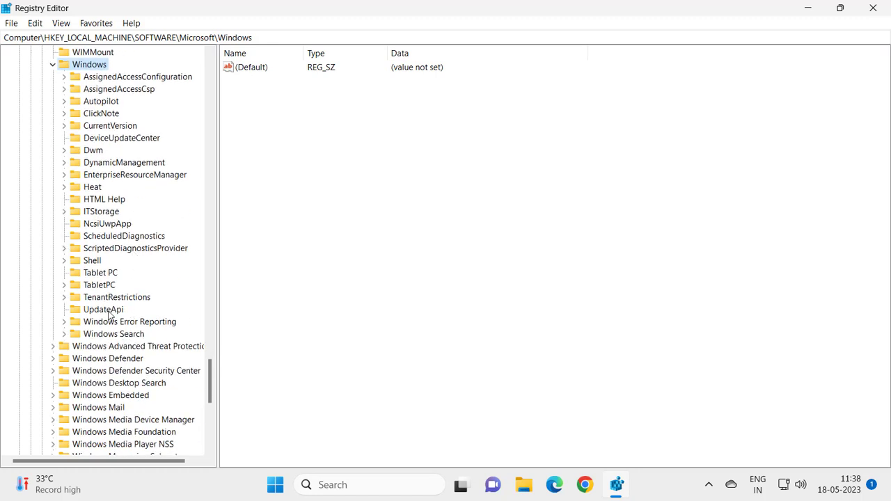
scroll(118, 286, up, 2)
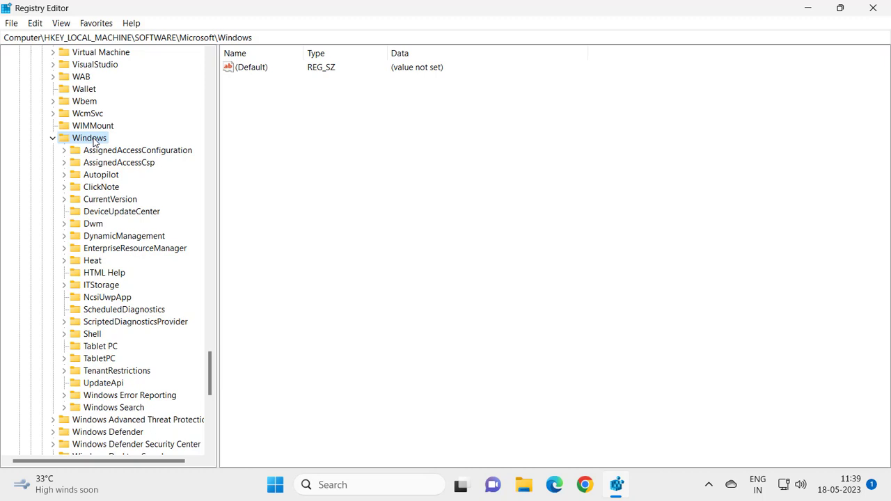
right_click(97, 141)
mouse_move(144, 167)
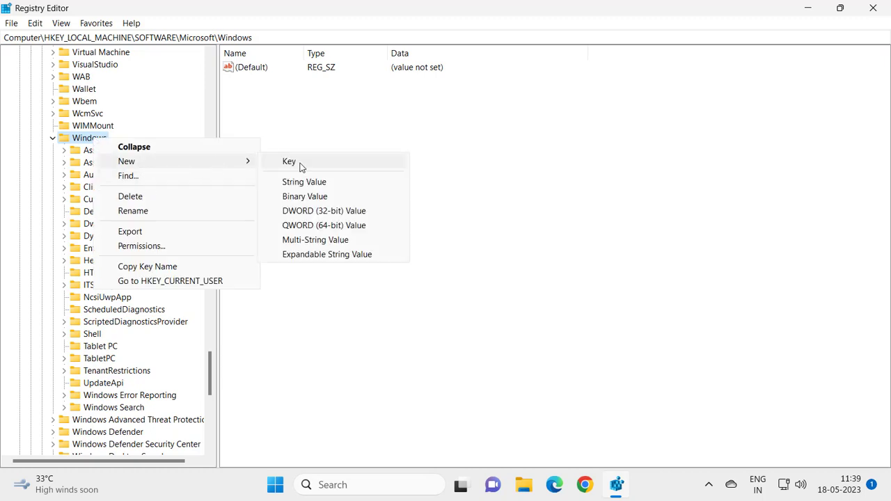
click(300, 167)
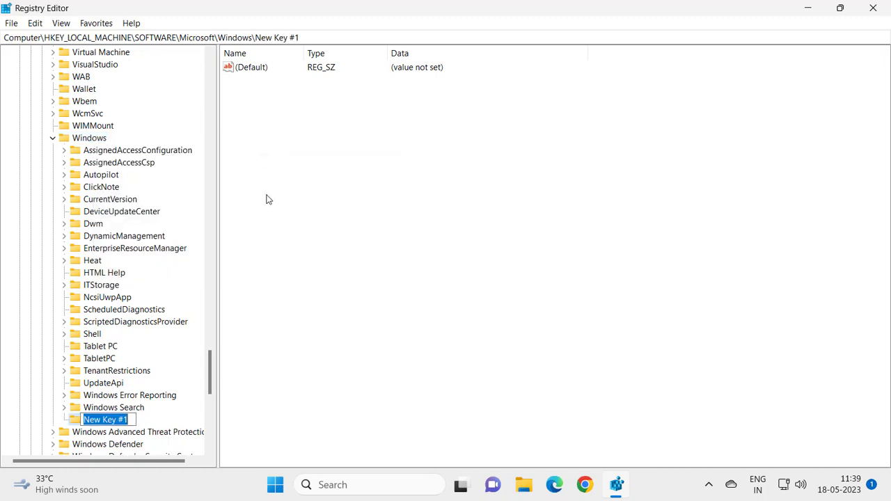
text(Wi)
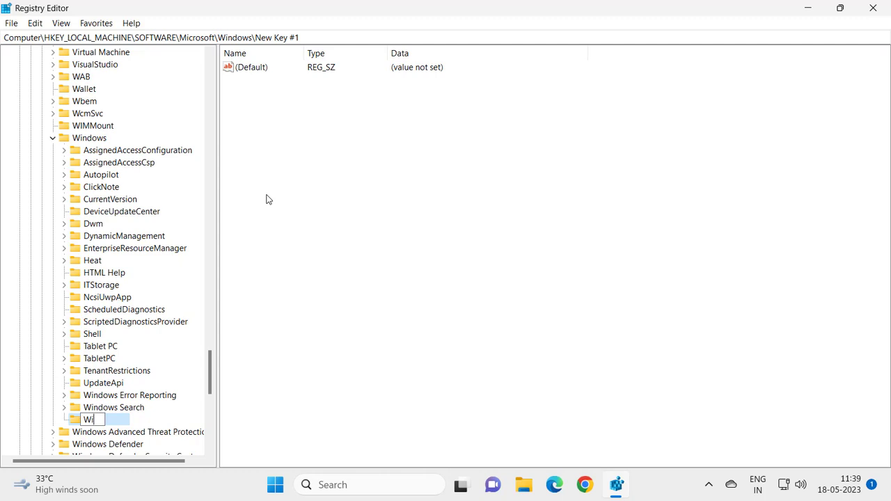
text(ndowsUpdate)
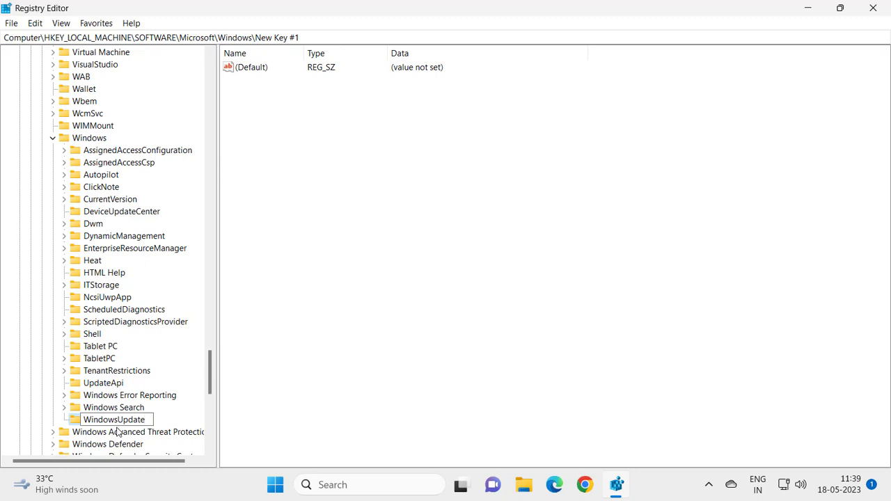
key(Return)
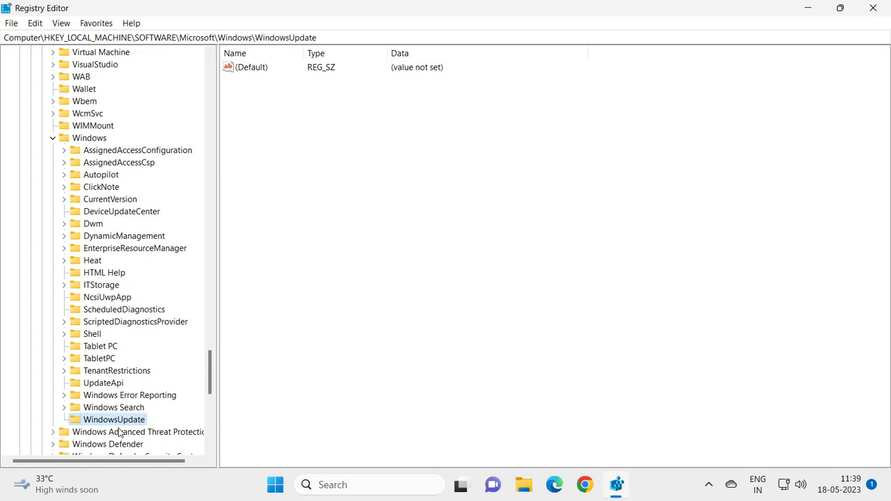
Create a subkey named AU inside the WindowsUpdate key
scroll(119, 432, down, 1)
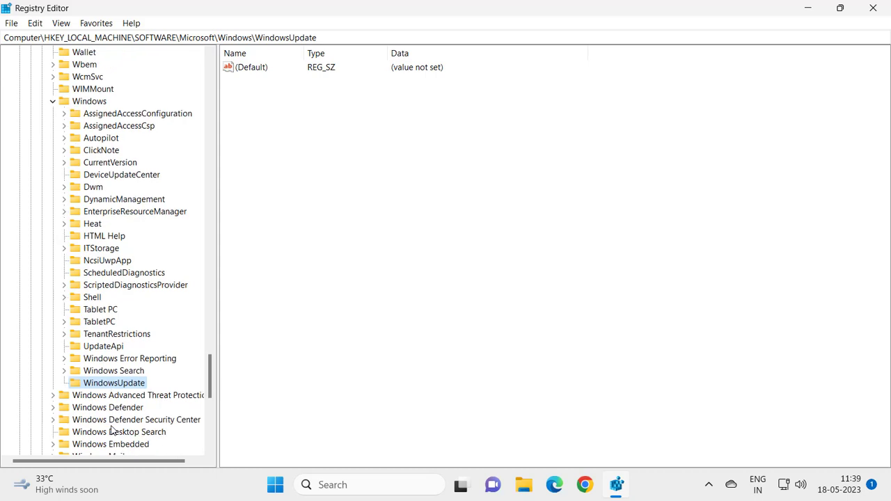
right_click(104, 384)
click(95, 390)
right_click(94, 388)
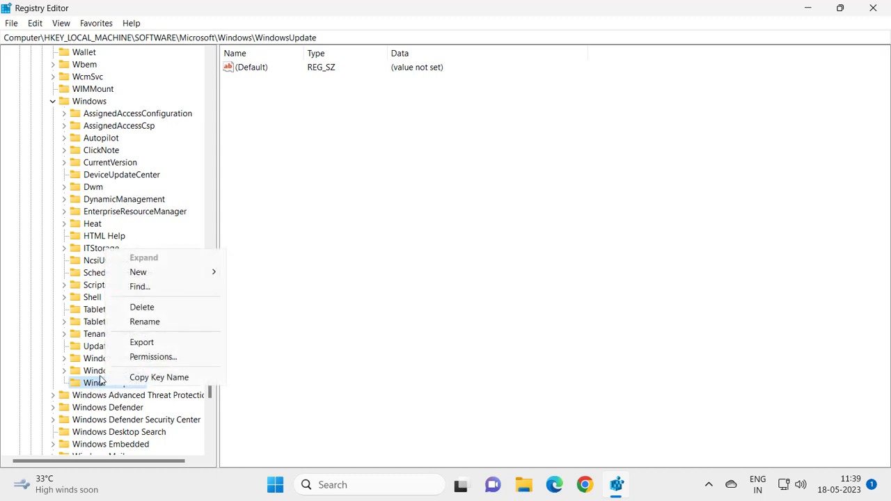
mouse_move(150, 278)
click(255, 273)
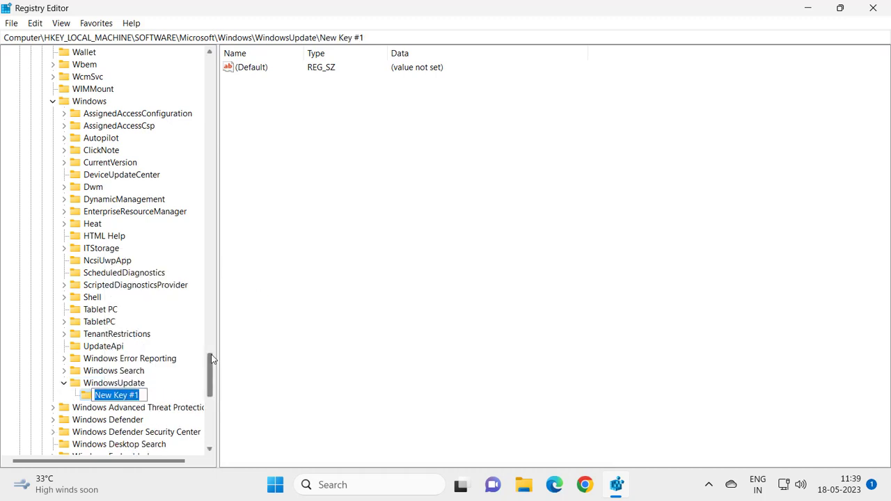
text(A)
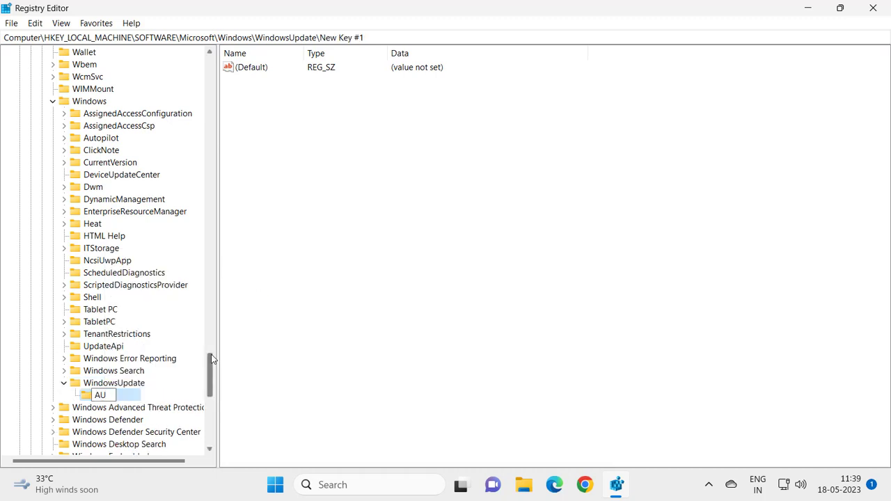
text(U)
key(Return)
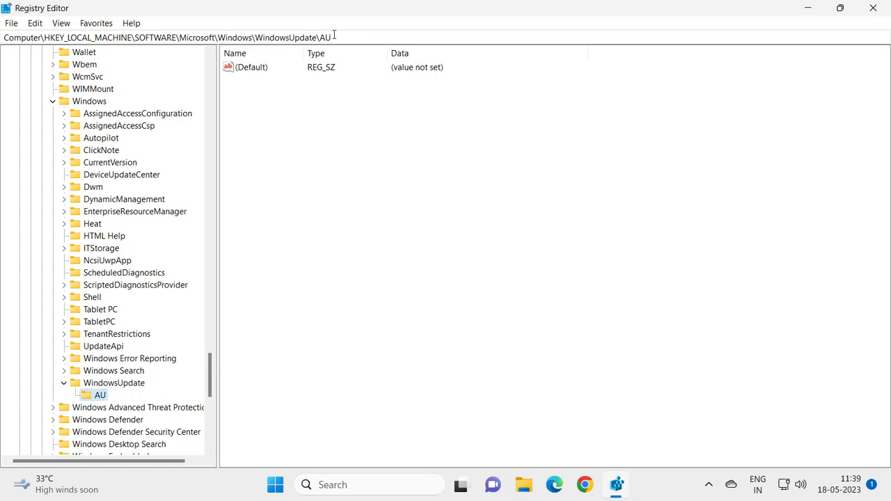
Add a new DWORD (32-bit) value named NoAutoUpdate to the AU key
drag(333, 38, 304, 38)
click(306, 37)
click(348, 90)
right_click(412, 207)
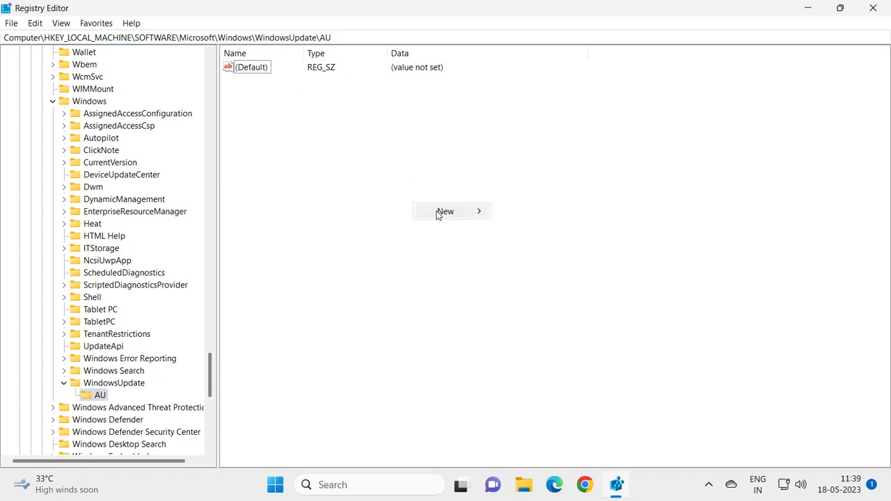
mouse_move(439, 215)
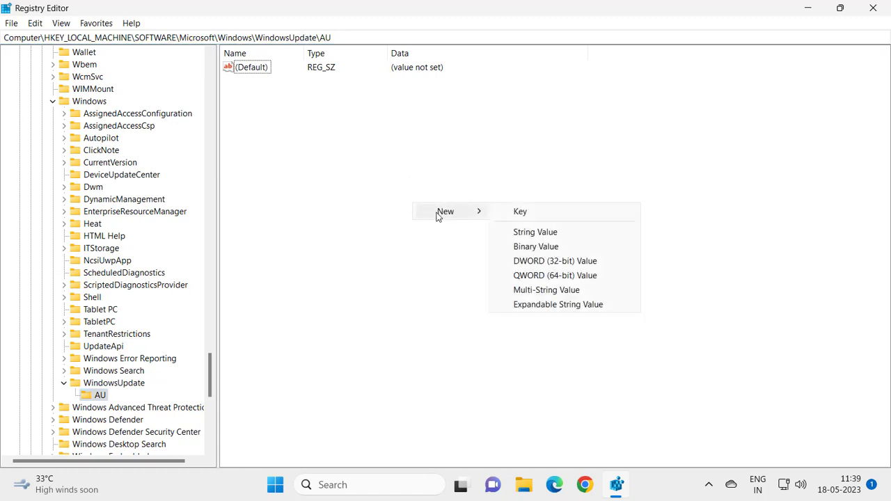
click(549, 264)
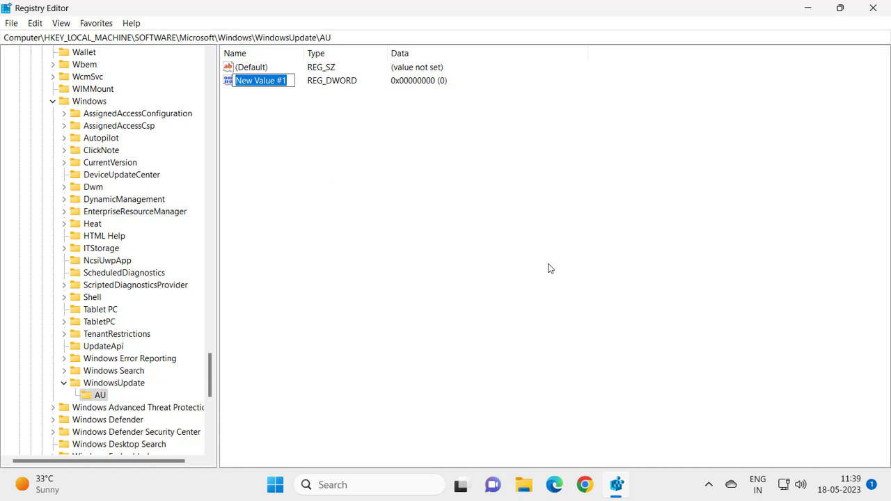
text(n)
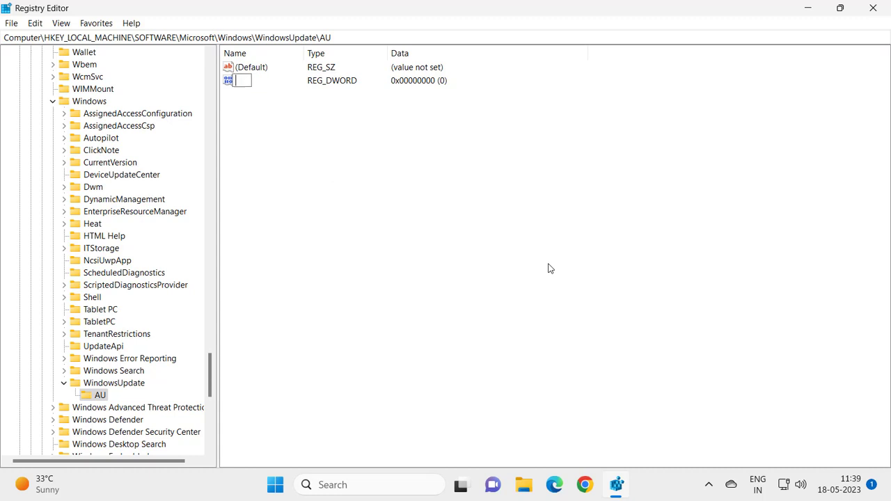
text(NoAuto)
text(Up)
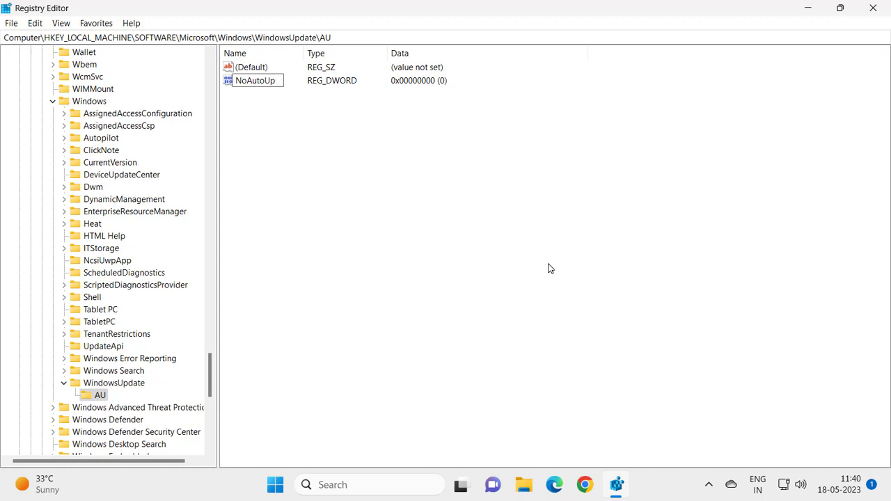
text(date)
key(Return)
Set the value data of NoAutoUpdate to 1 and confirm it
double_click(271, 84)
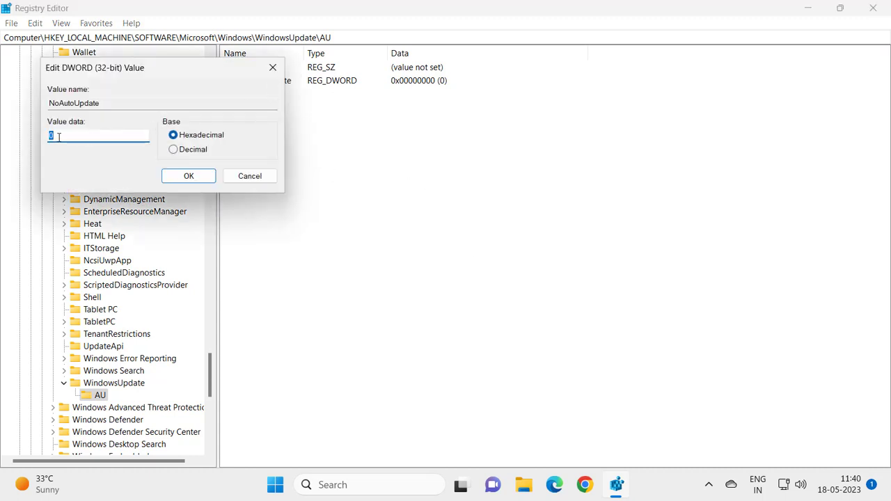
text(1)
click(188, 178)
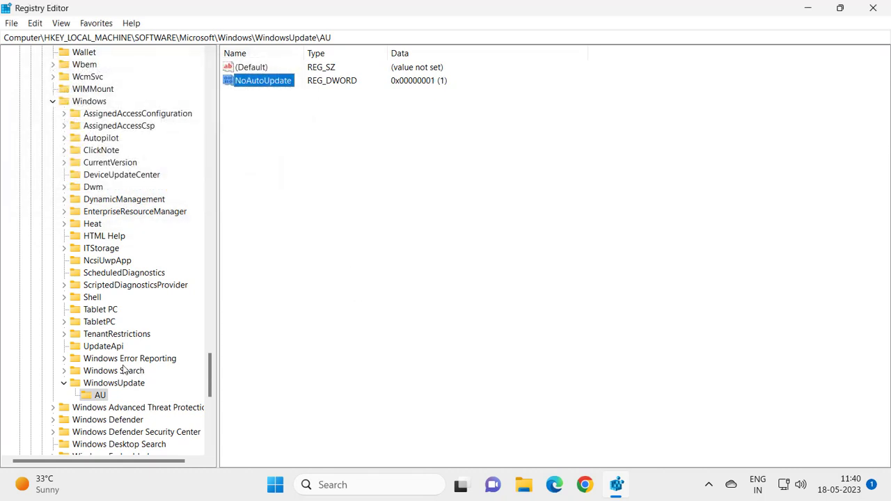
Collapse the expanded registry keys back up to HKEY_LOCAL_MACHINE and close the Registry Editor
click(63, 383)
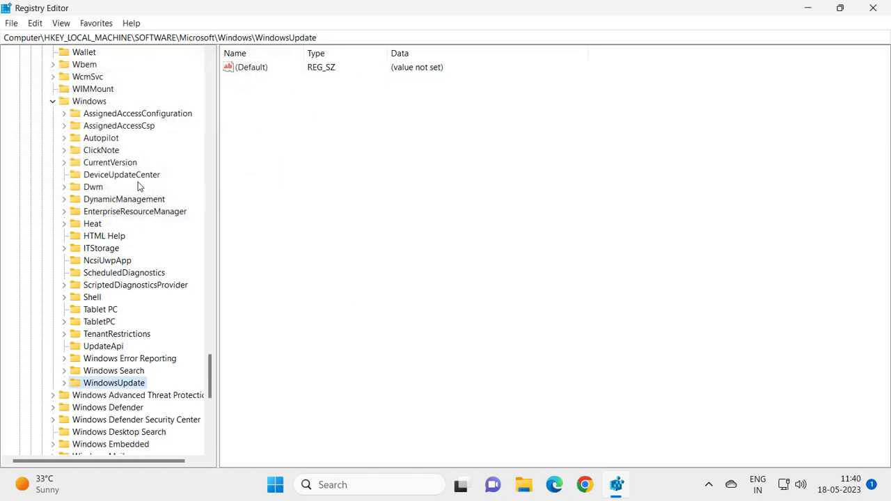
scroll(112, 181, up, 5)
click(52, 284)
scroll(78, 148, up, 20)
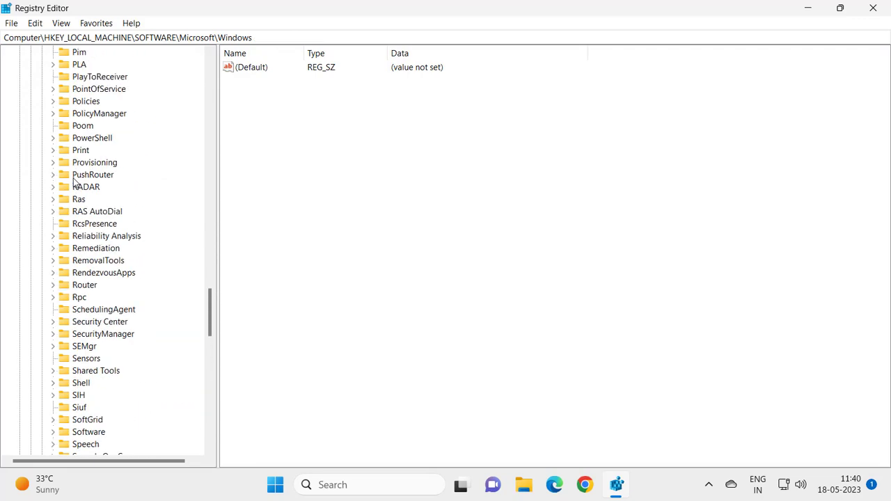
scroll(79, 147, up, 20)
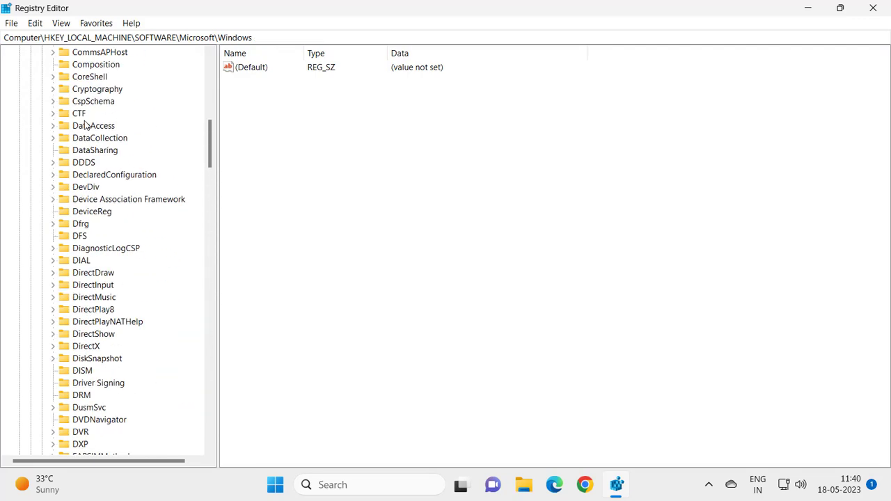
click(42, 261)
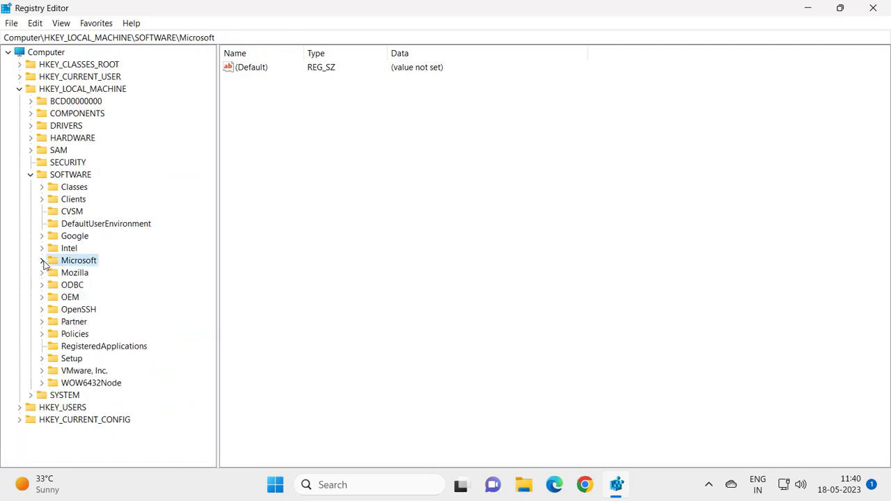
click(31, 176)
click(19, 88)
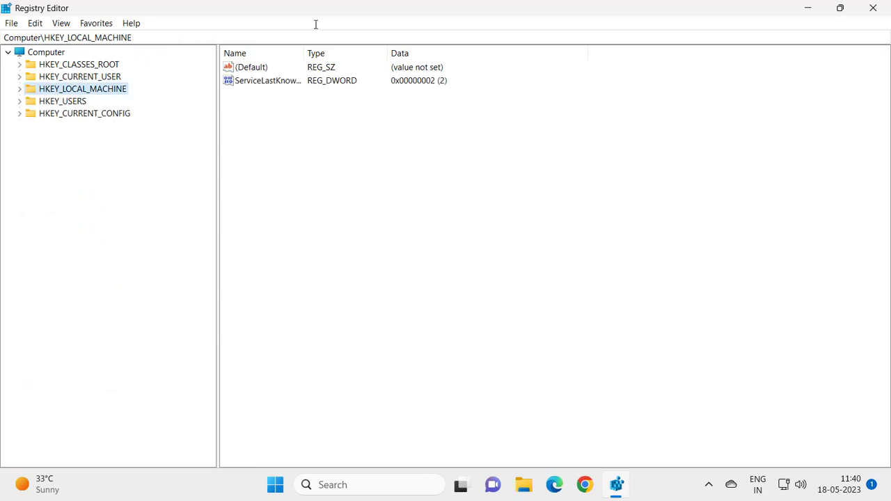
click(874, 8)
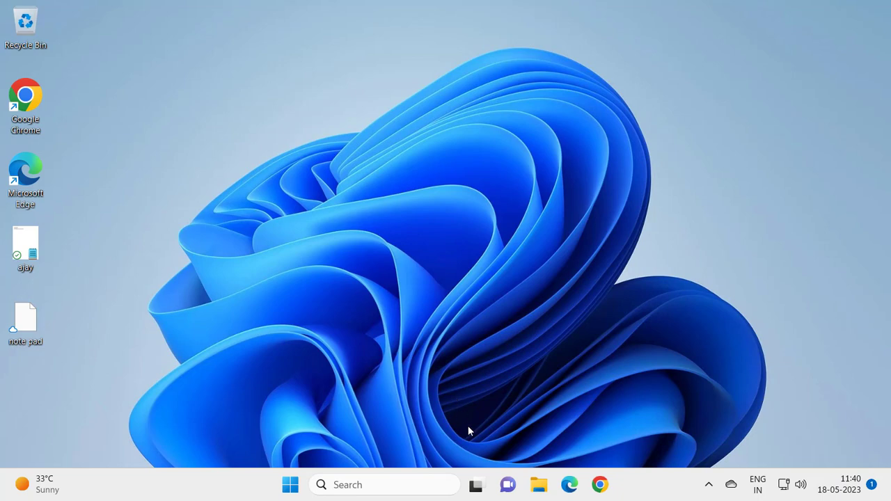
Search Windows for the Settings app, check the update status on its Windows Update page, and close Settings
click(423, 482)
text(sett)
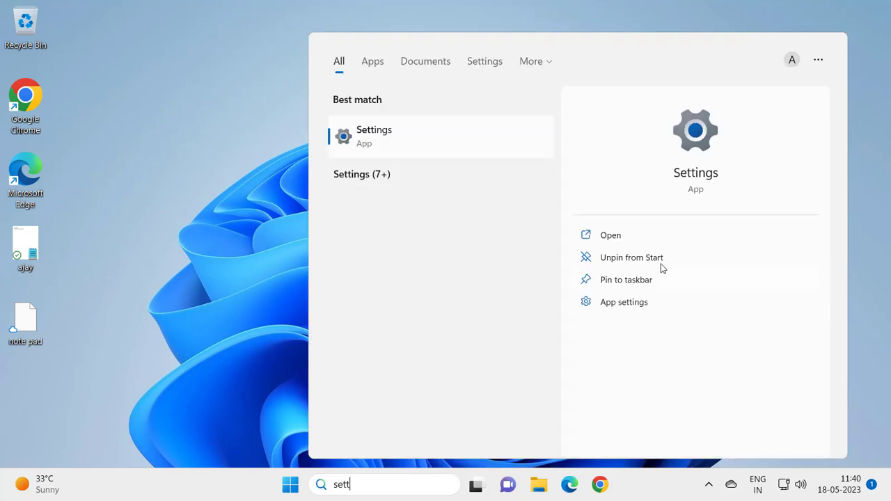
click(636, 240)
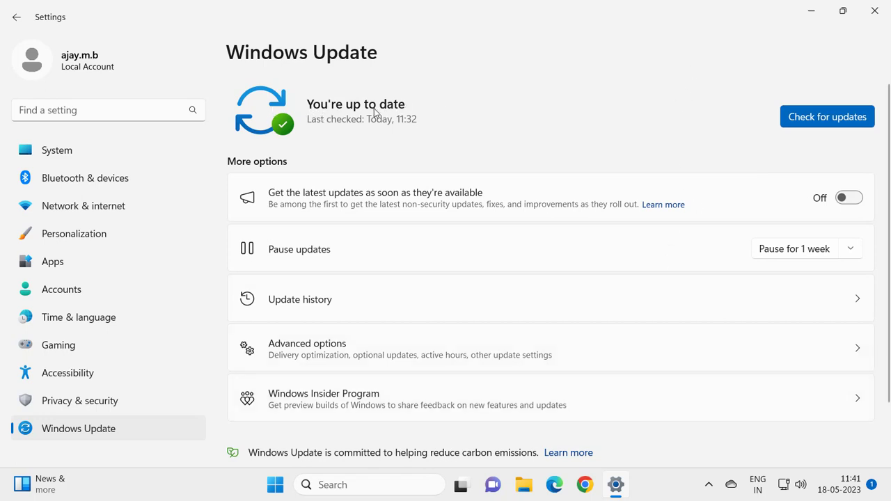
click(874, 11)
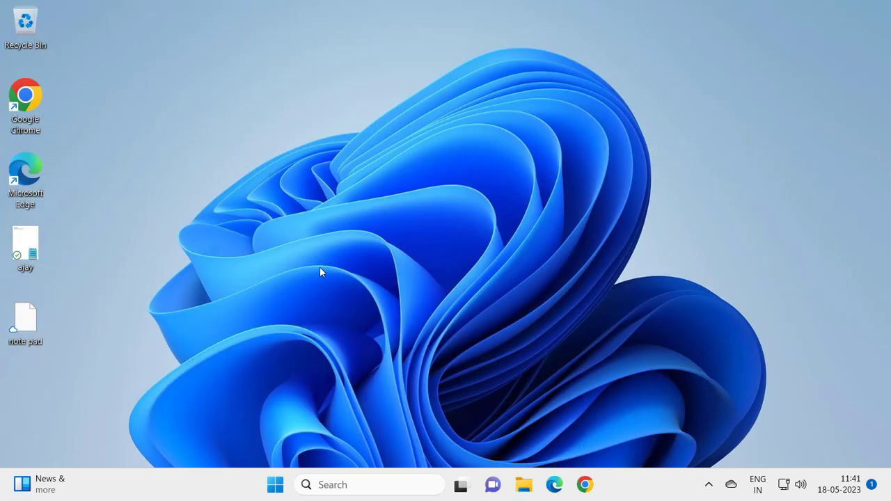